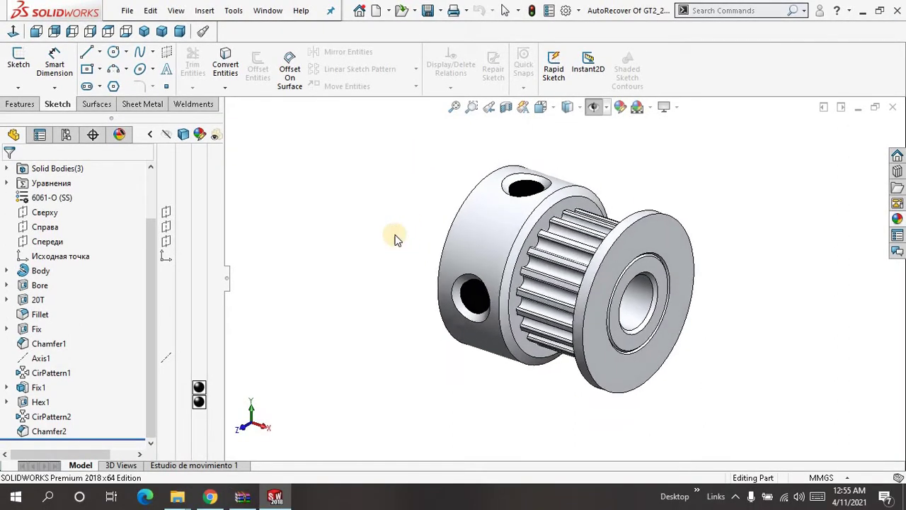
Roll the pulley's feature history back to just after the Body feature
left_click(455, 107)
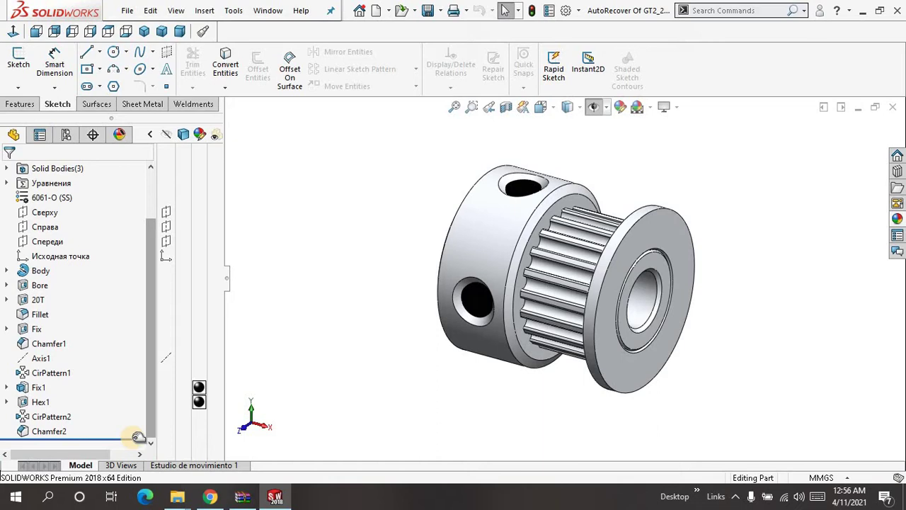
left_click(136, 437)
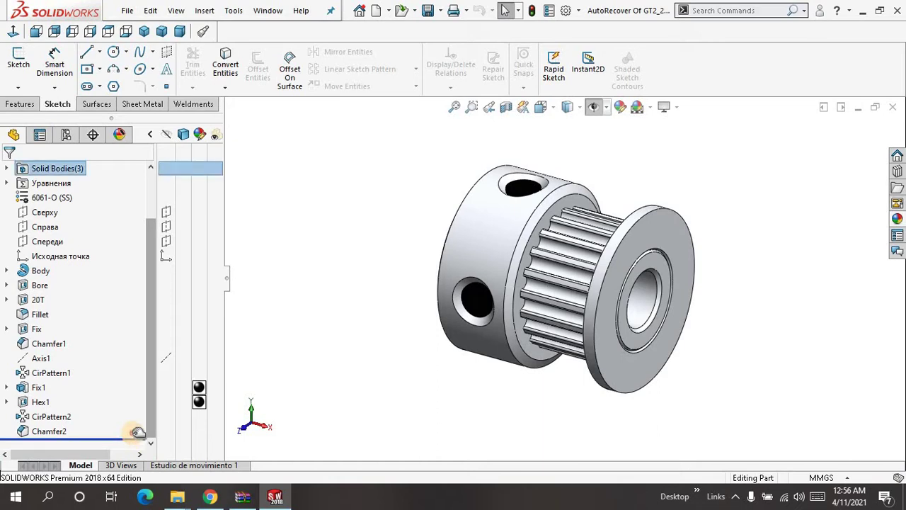
left_click_drag(137, 432, 134, 277)
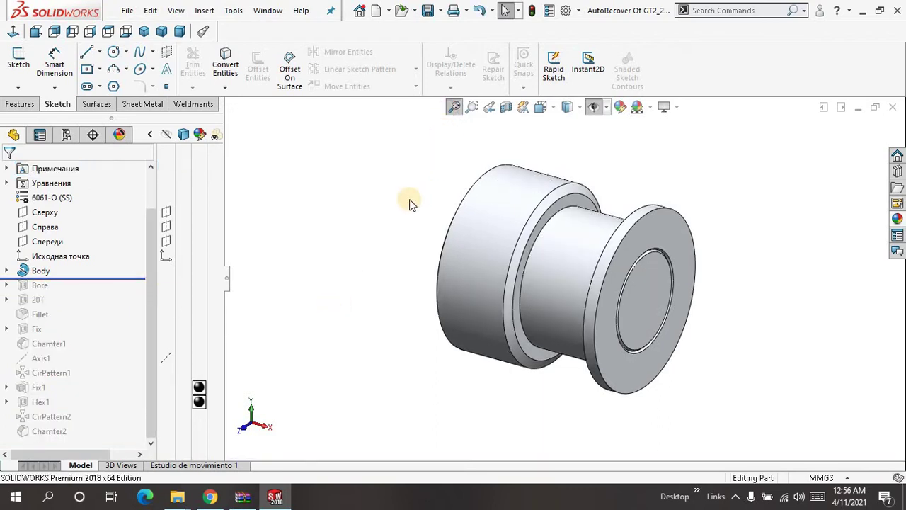
middle_click_drag(403, 227, 417, 198)
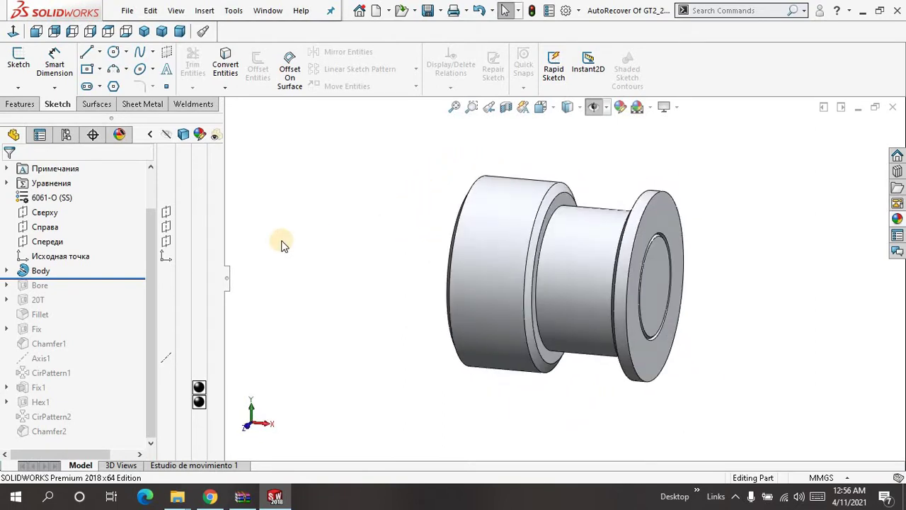
Open the sketch of the Body feature, examine its half-profile and dimensions face-on, and exit the sketch
left_click(7, 271)
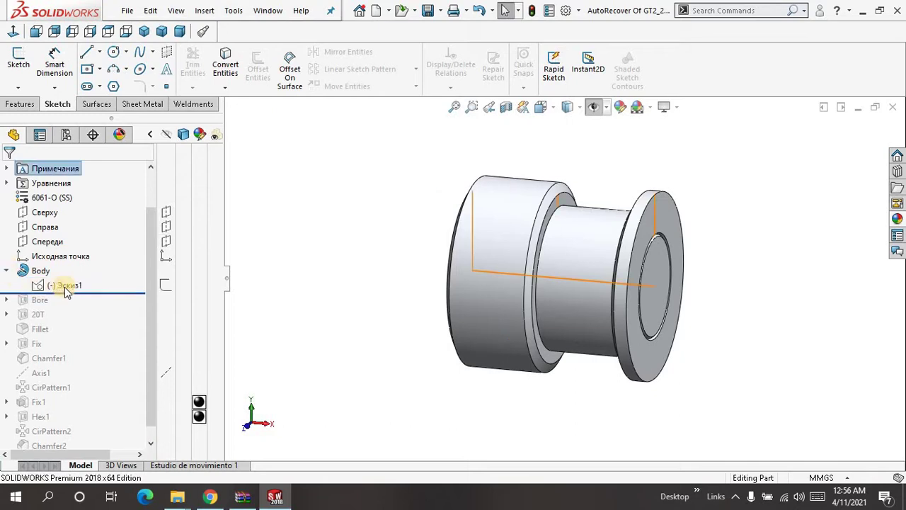
left_click(65, 285)
left_click(76, 248)
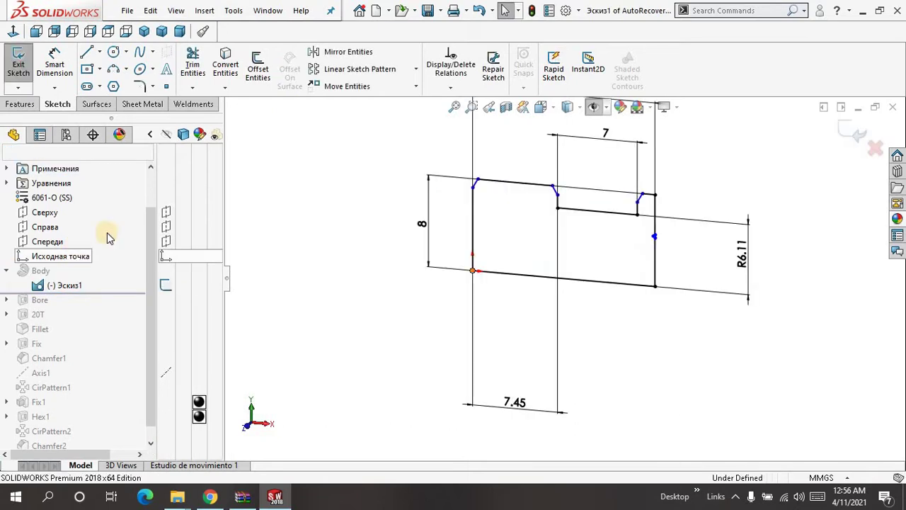
left_click(13, 33)
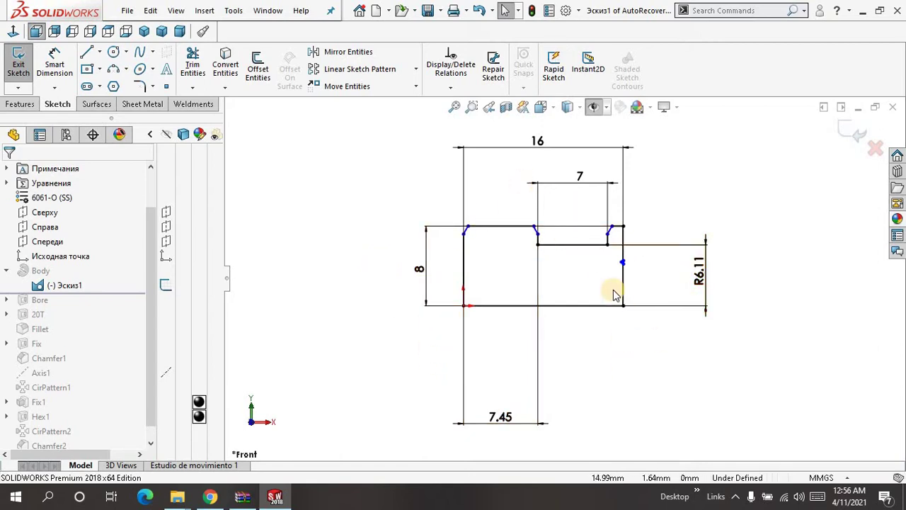
scroll(624, 264, "down", 5)
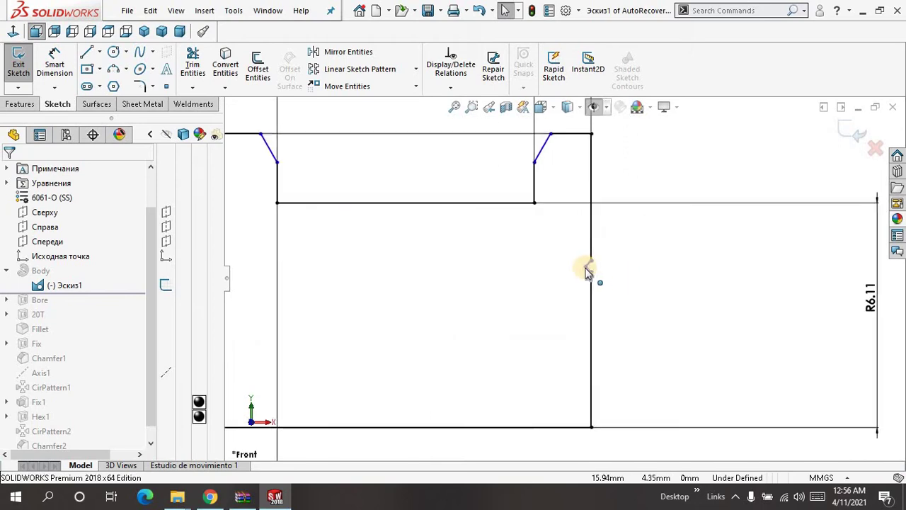
scroll(585, 274, "up", 2)
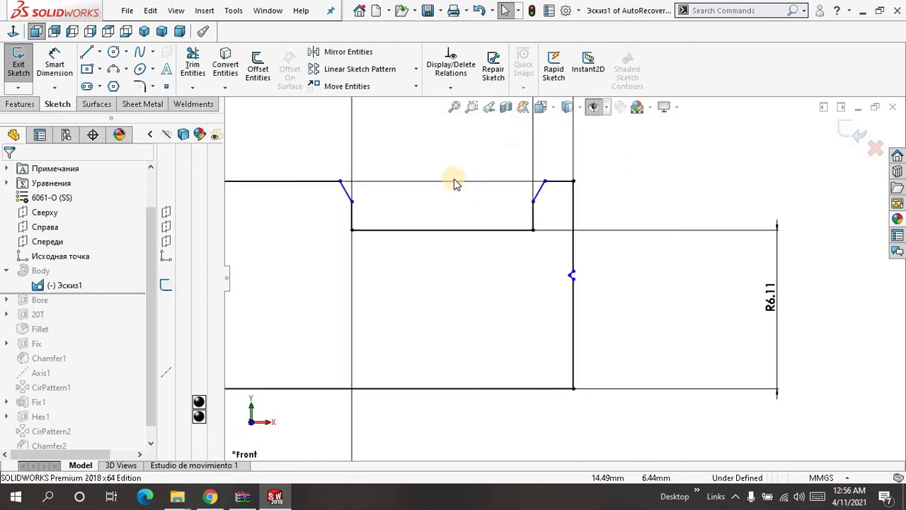
left_click(457, 114)
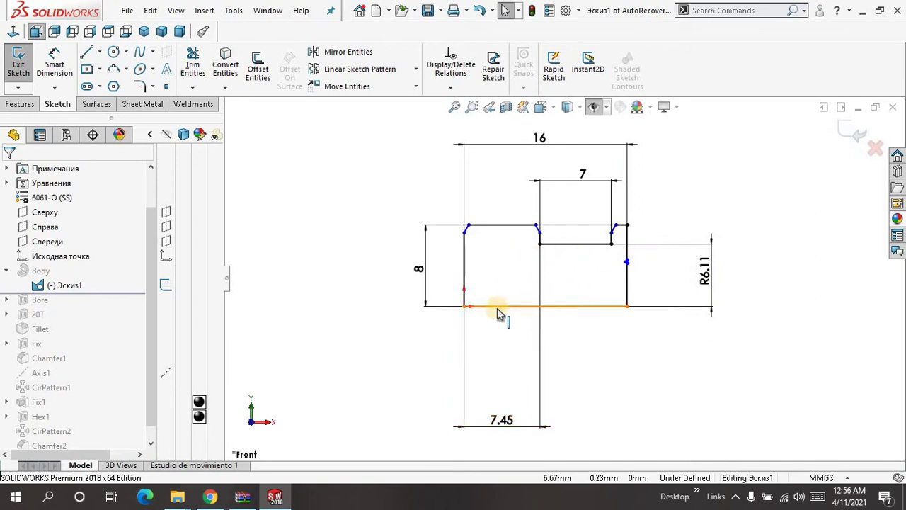
left_click(859, 141)
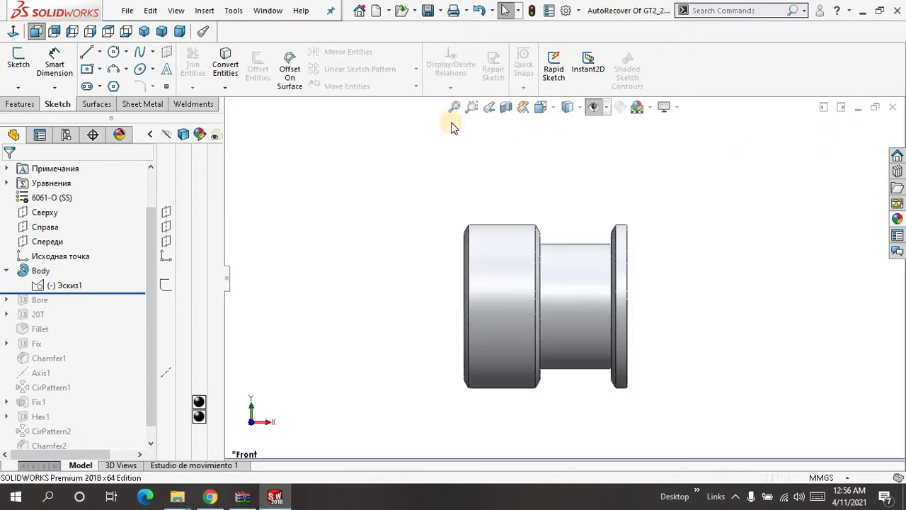
Open the Body revolve for editing and examine its axis of revolution, angle and preview
scroll(368, 243, "up", 2)
middle_click_drag(368, 242, 325, 271)
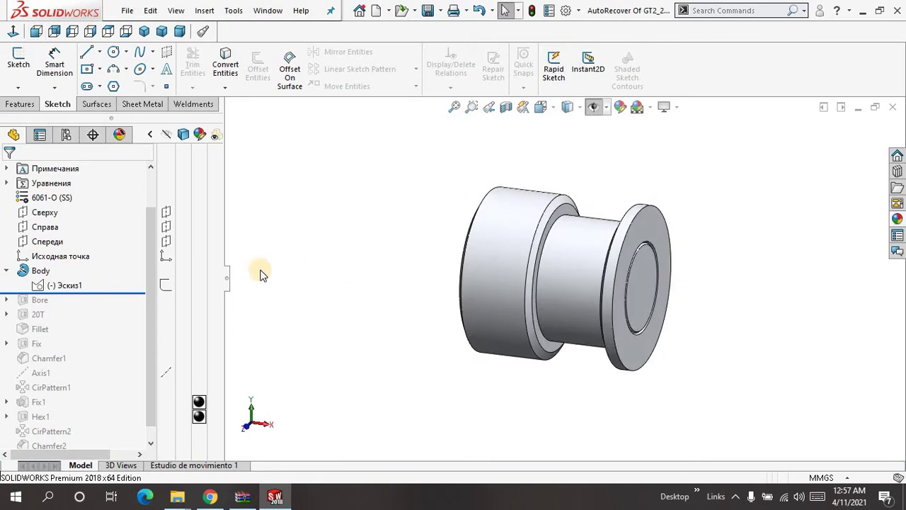
left_click(6, 272)
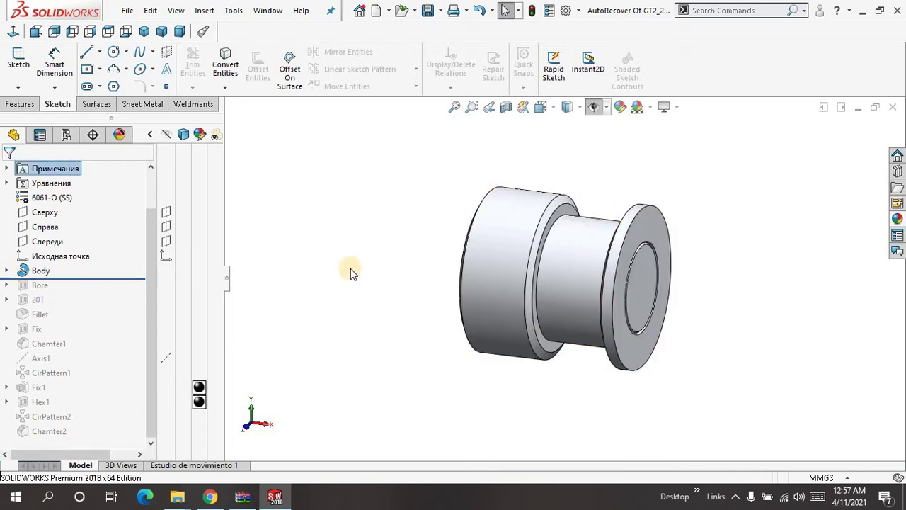
left_click(39, 272)
left_click(69, 234)
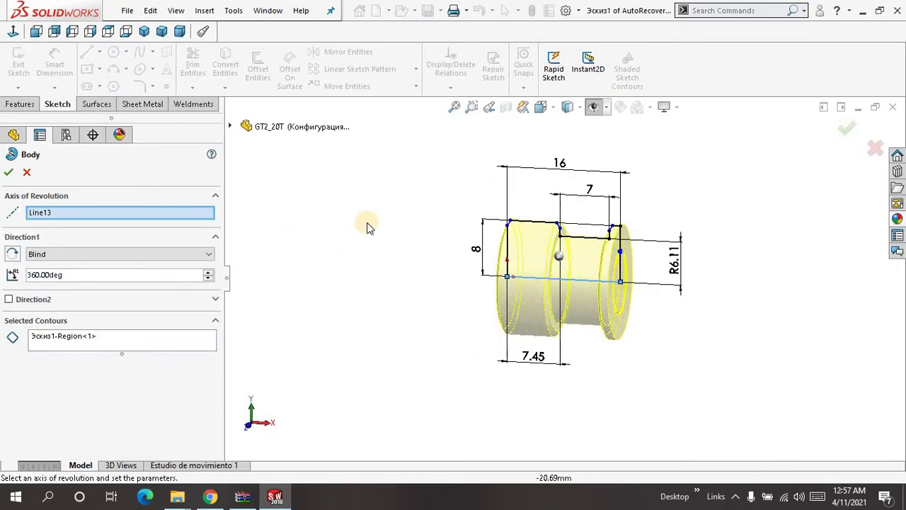
left_click(455, 108)
middle_click_drag(397, 231, 400, 241)
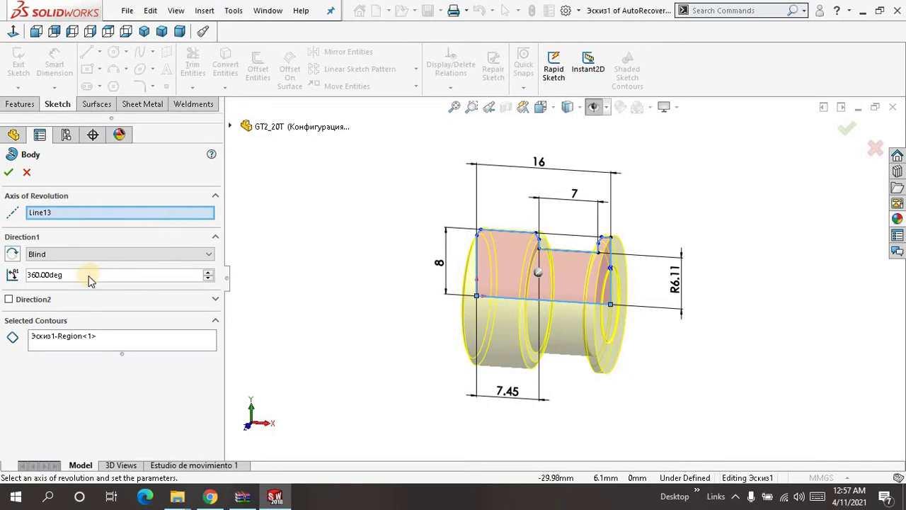
double_click(37, 277)
scroll(304, 224, "up", 2)
scroll(239, 224, "down", 1)
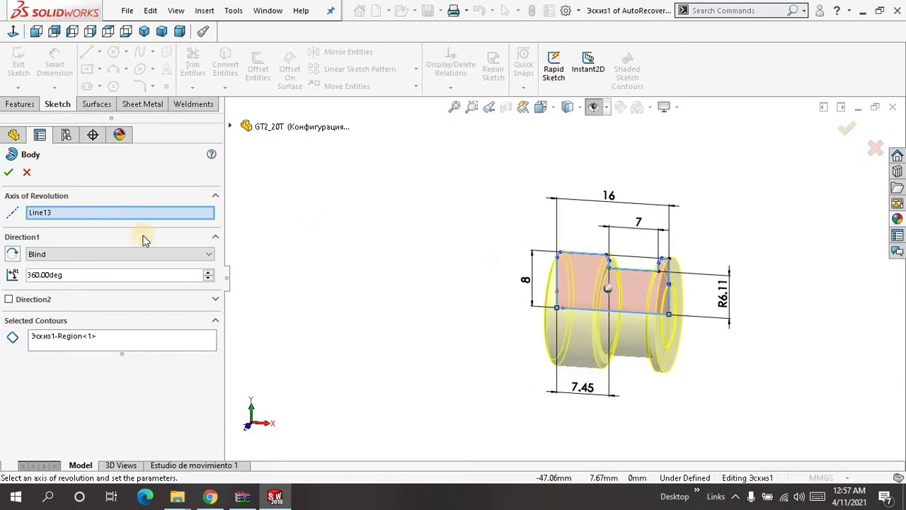
Check the bottom profile line as revolve axis and the enclosed sketch region as contour, and accept the Body feature
right_click(94, 216)
left_click(117, 221)
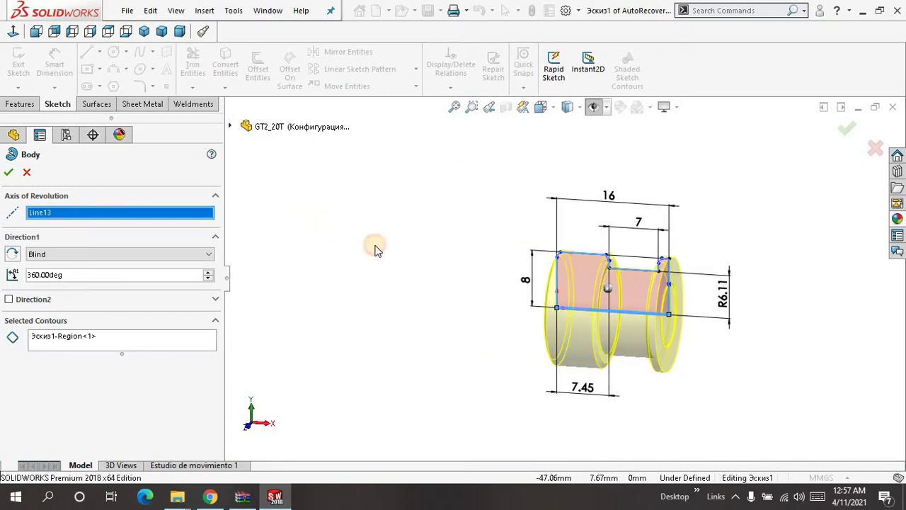
left_click(580, 307)
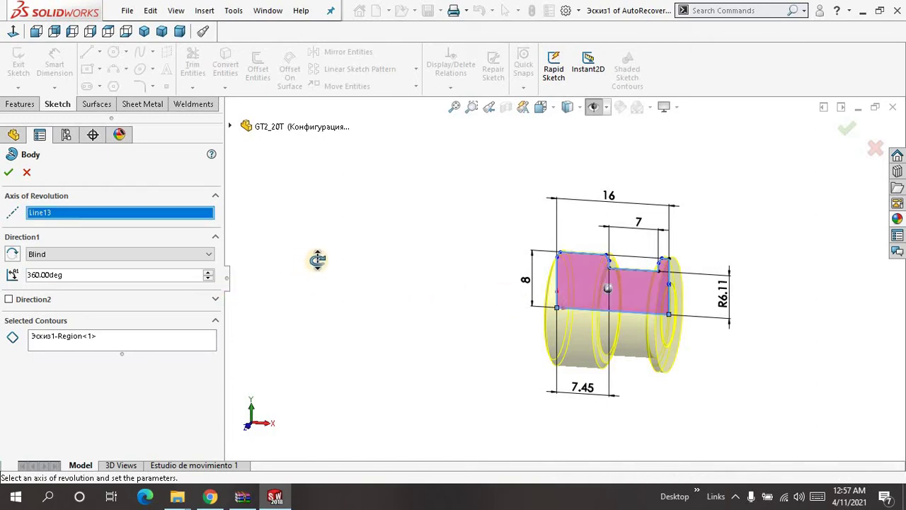
left_click(115, 339)
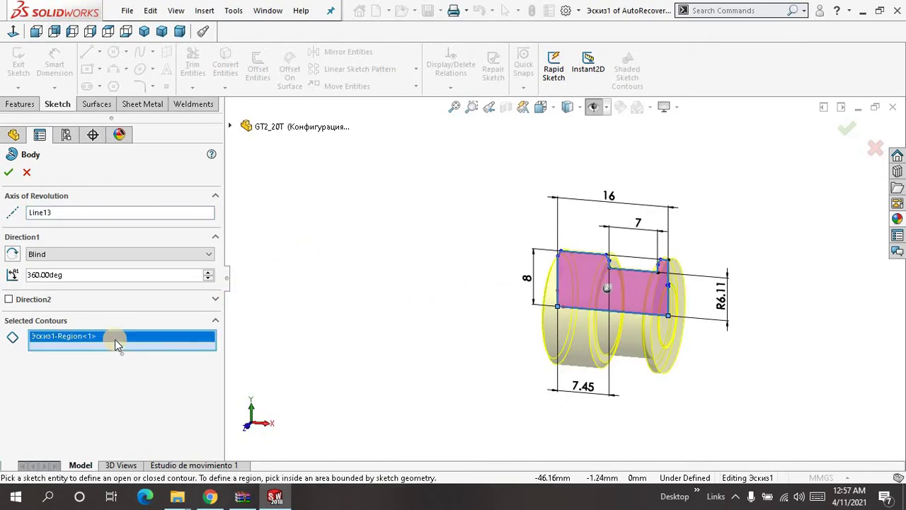
right_click(115, 340)
left_click(141, 347)
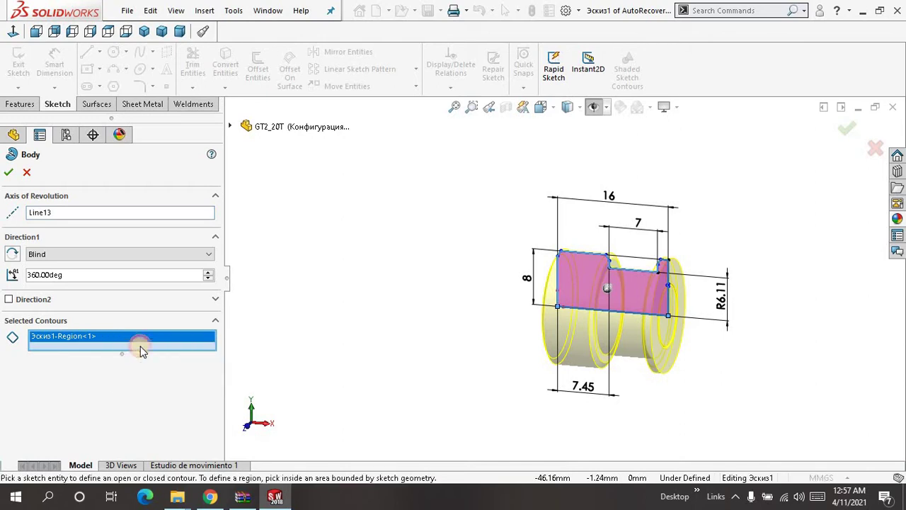
left_click(577, 292)
left_click(15, 173)
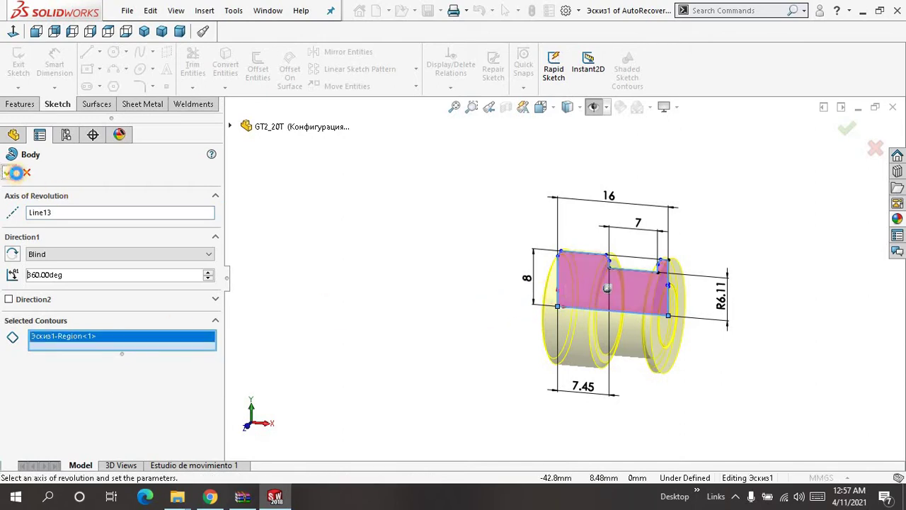
Roll the feature history forward by one feature to include the Bore cut
left_click(455, 106)
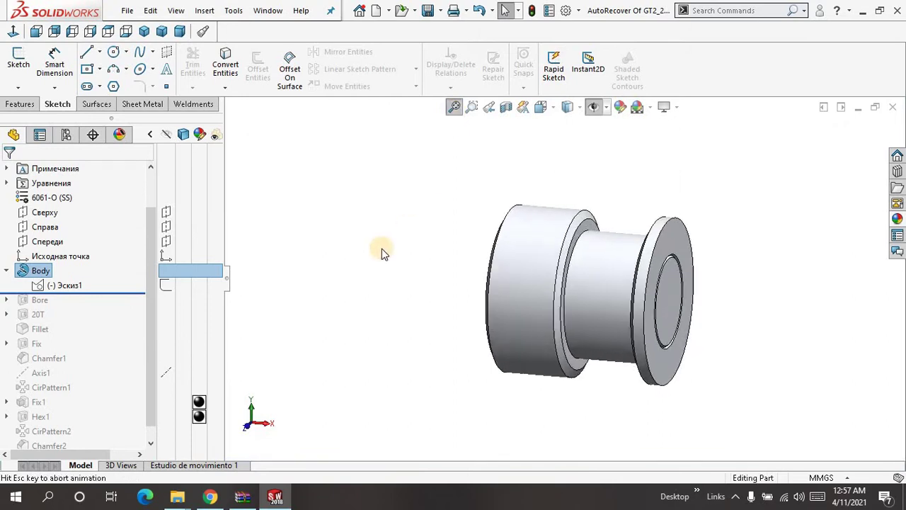
middle_click_drag(364, 251, 348, 238)
left_click(455, 107)
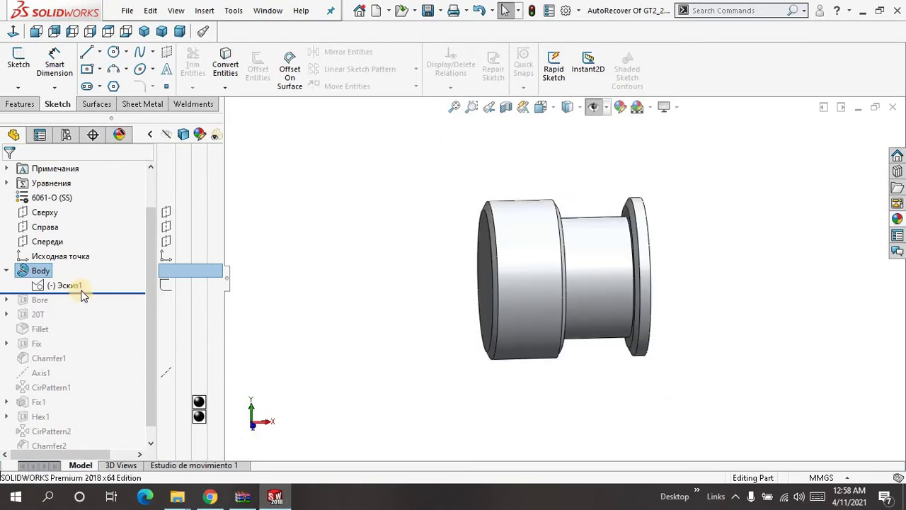
left_click(6, 271)
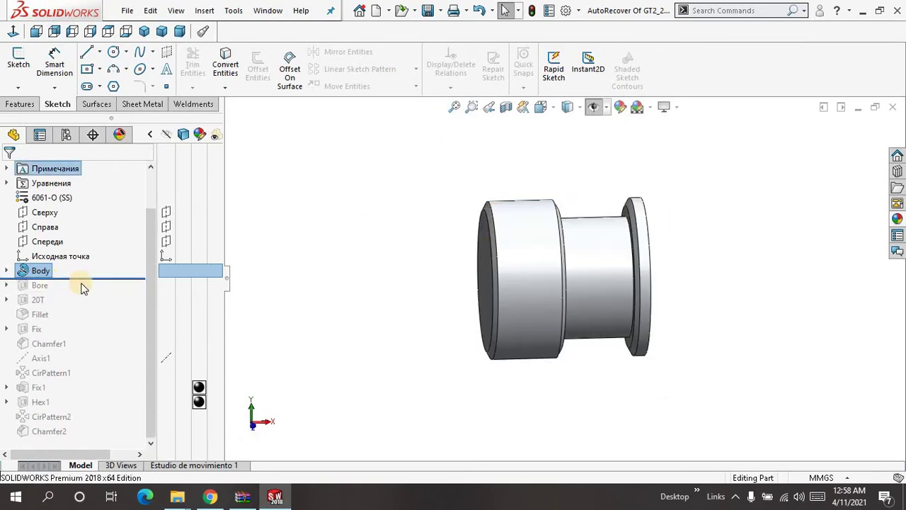
left_click_drag(85, 280, 85, 286)
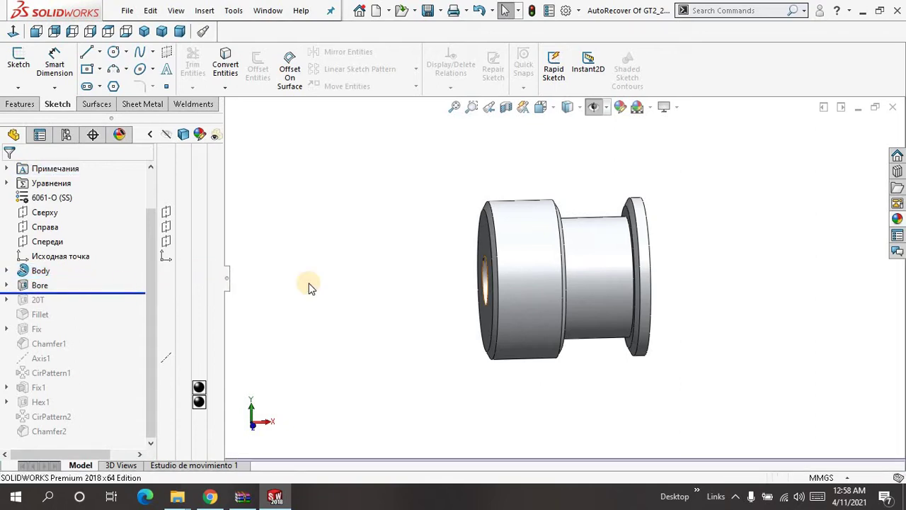
middle_click_drag(309, 286, 357, 264)
Open the sketch of the Bore cut, examine the circle and its diameter dimension, and exit the sketch
left_click(6, 284)
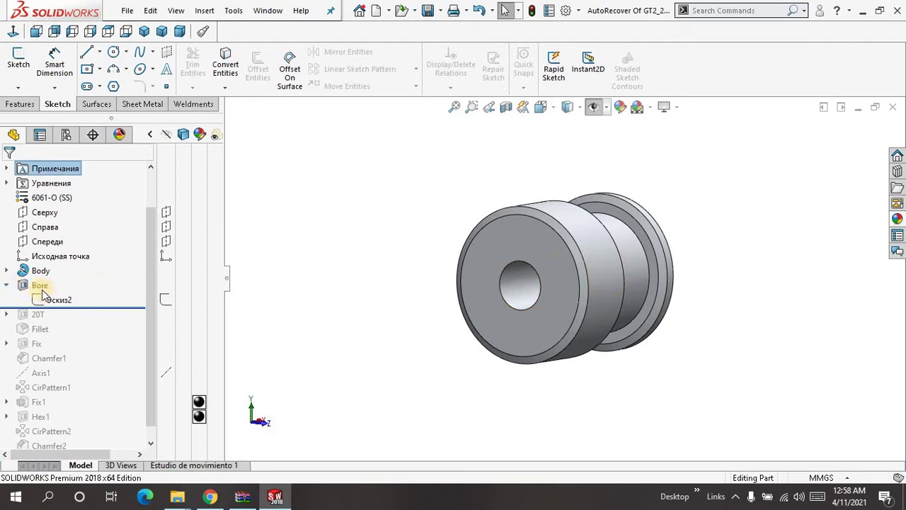
left_click(58, 301)
left_click(67, 261)
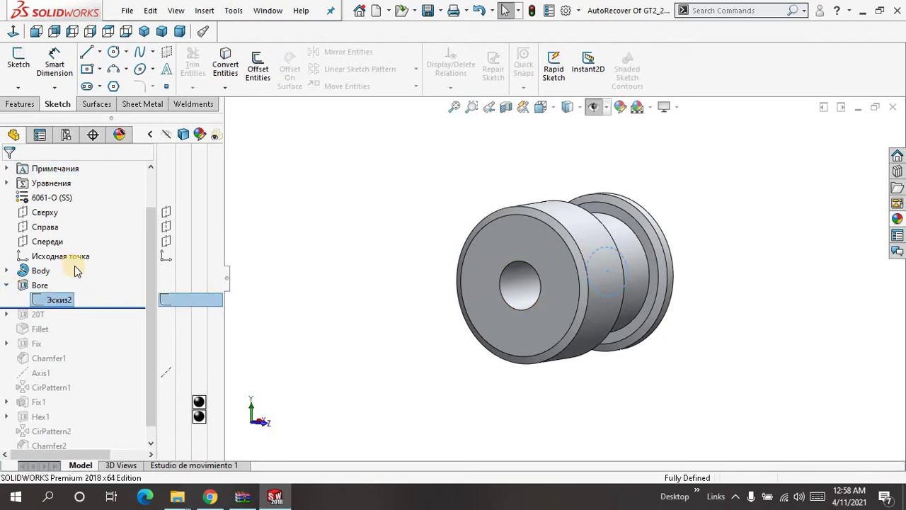
mouse_move(356, 268)
middle_mouse_down()
mouse_move(277, 263)
mouse_move(330, 251)
mouse_move(316, 257)
mouse_move(546, 284)
middle_mouse_up()
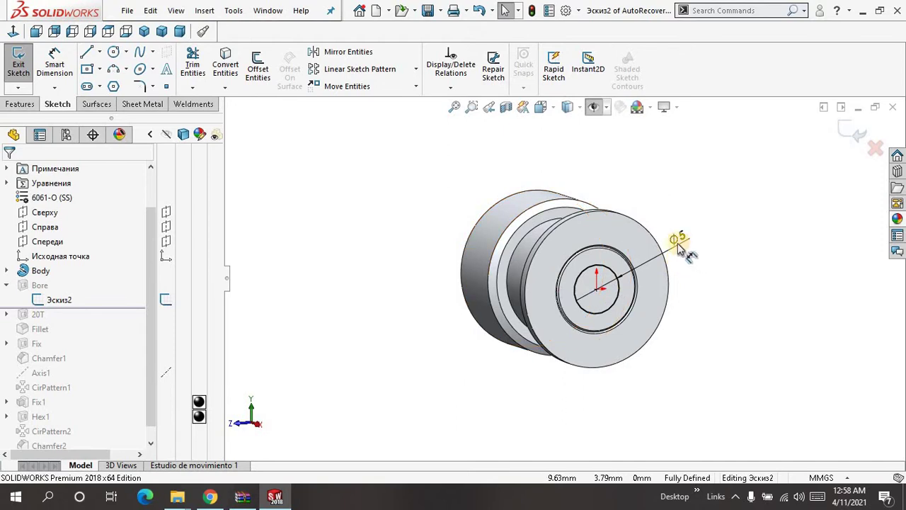
left_click(853, 144)
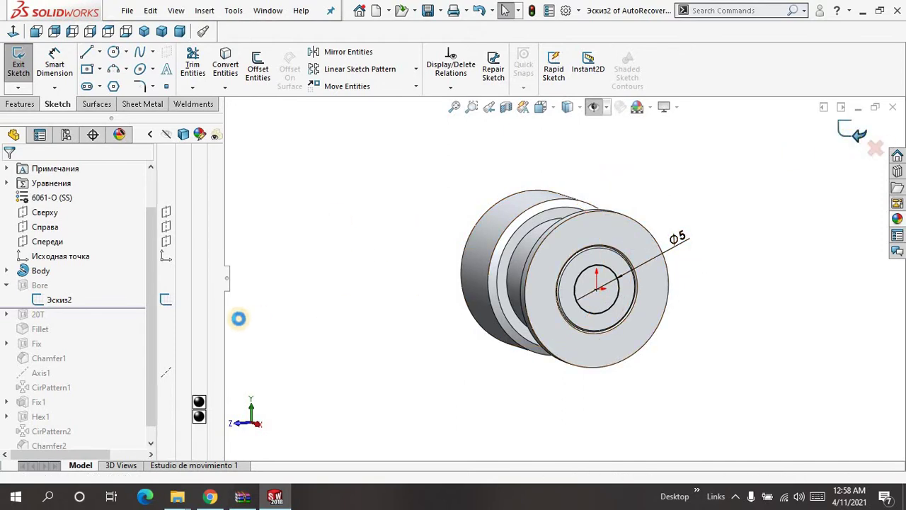
Edit the Bore cut to use the Through All - Both end condition and accept the feature
left_click(7, 285)
left_click(32, 285)
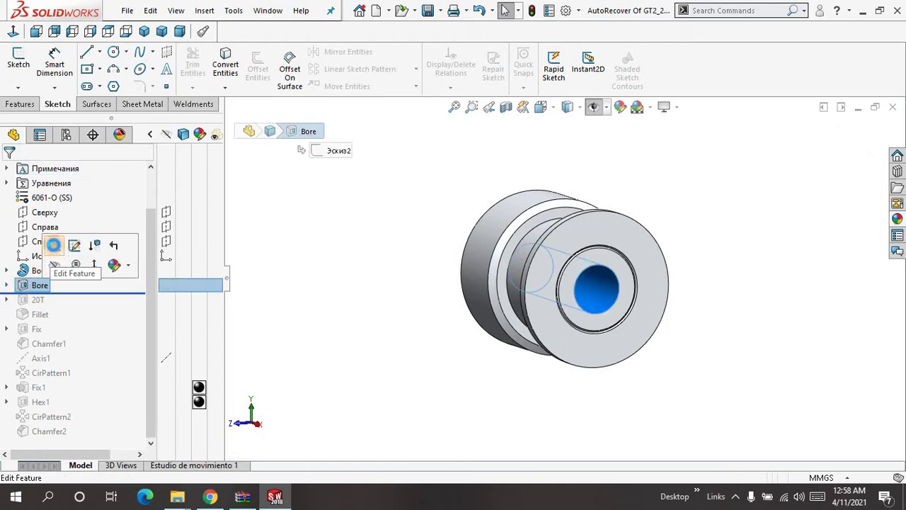
left_click(53, 245)
left_click(149, 252)
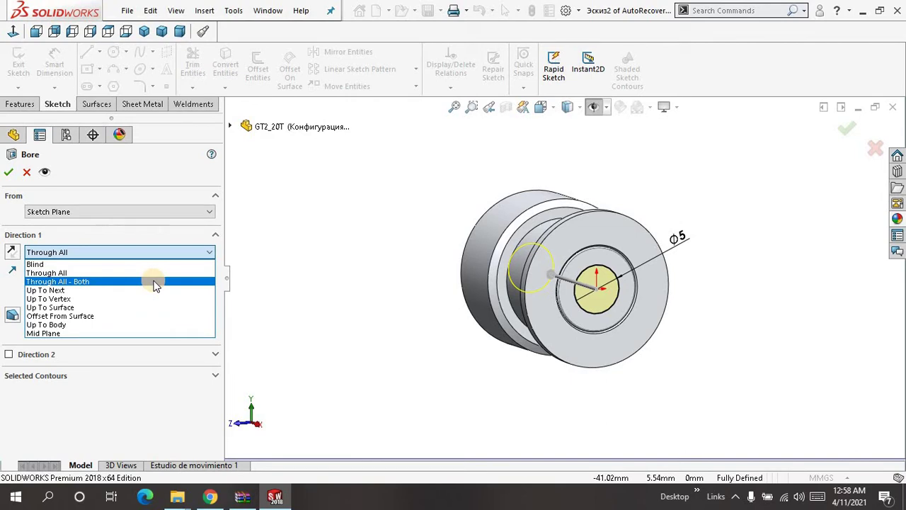
left_click(156, 283)
middle_click_drag(393, 259, 431, 251)
right_click(369, 216)
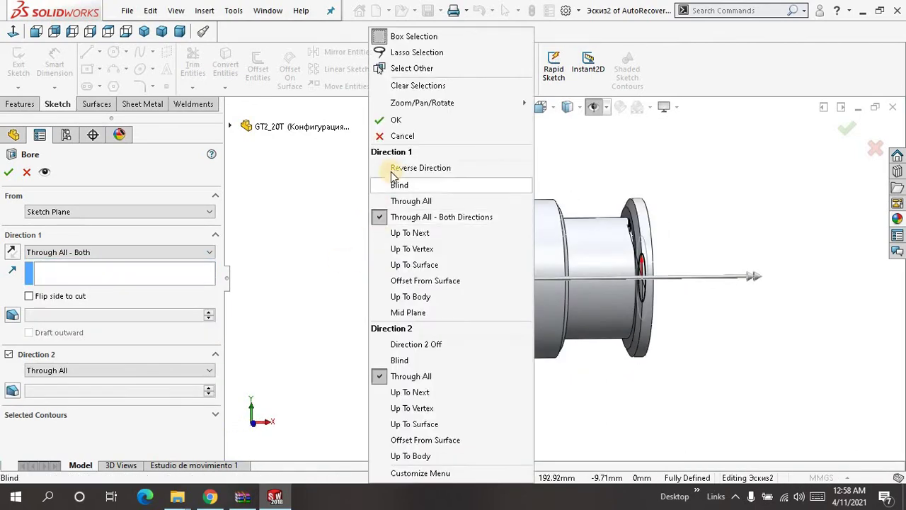
left_click(396, 120)
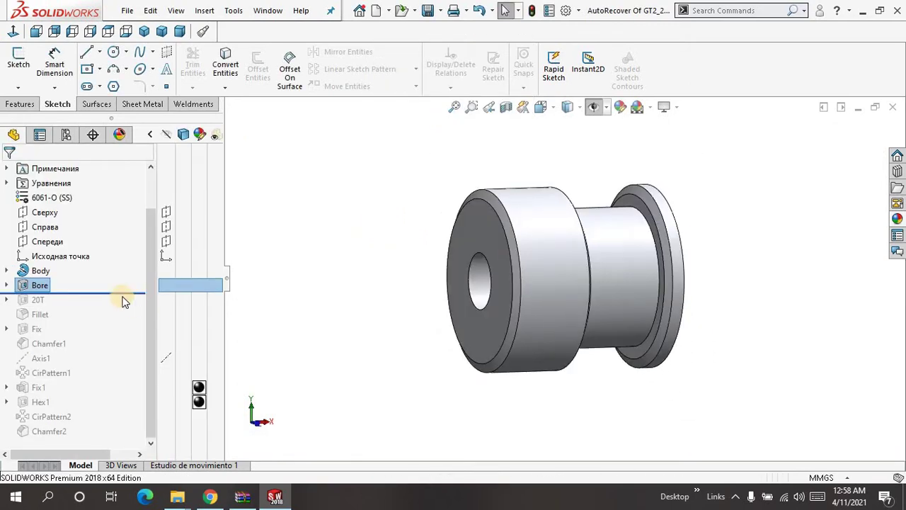
Roll the feature history forward by one feature to include the 20T tooth cut
left_click_drag(126, 292, 125, 306)
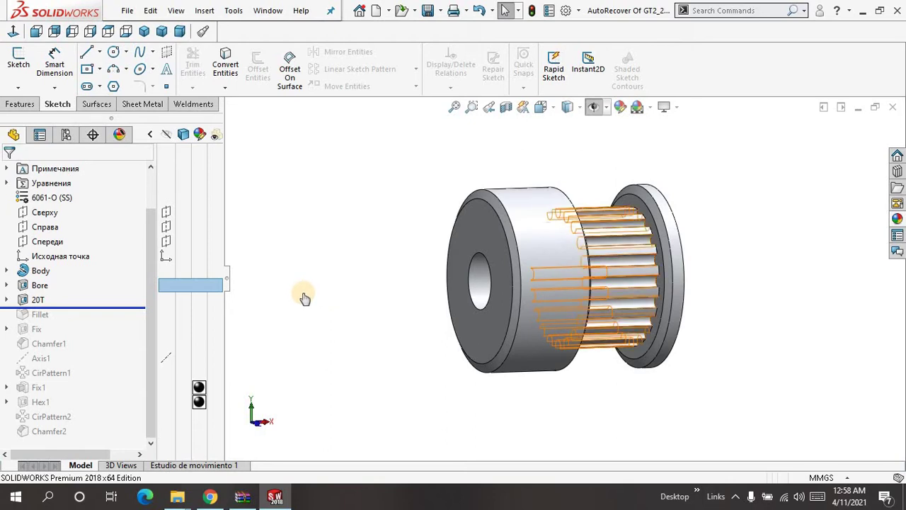
middle_click_drag(351, 294, 317, 296)
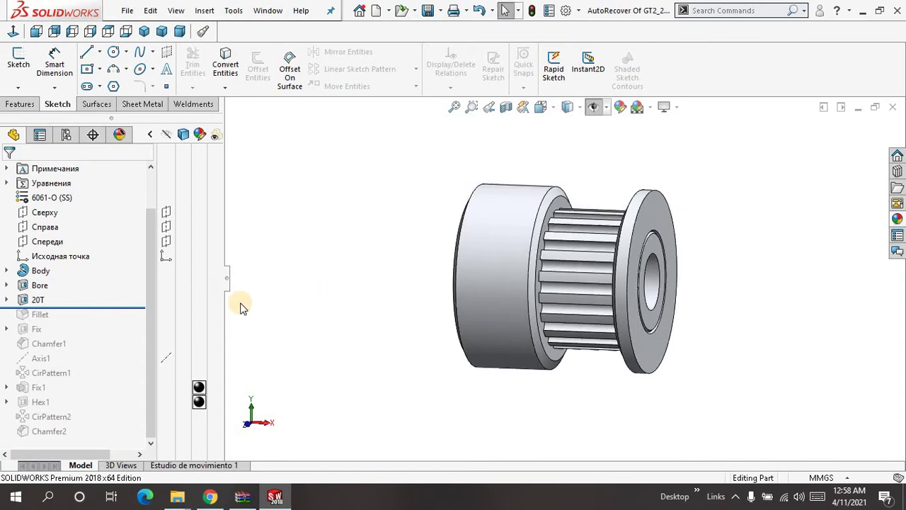
Open the sketch of the 20T cut and examine the ring of small circles and its diameter dimensions
left_click(7, 301)
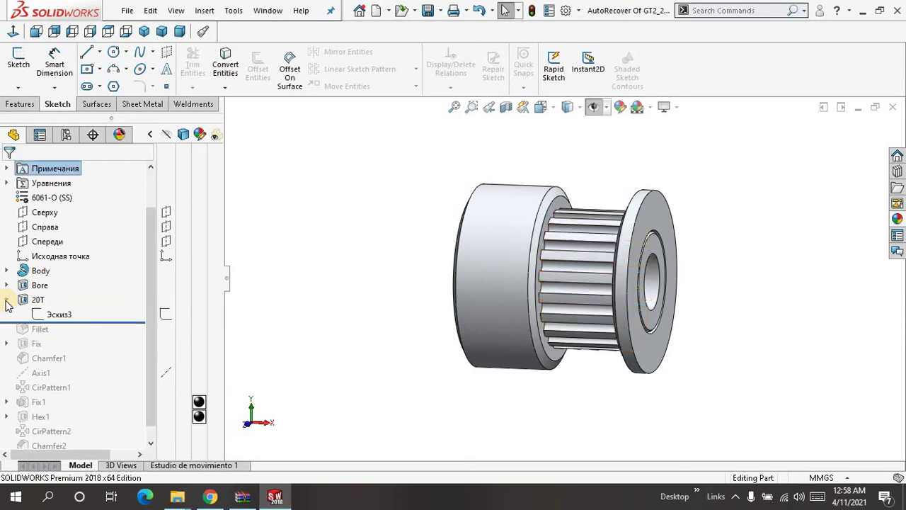
left_click(59, 318)
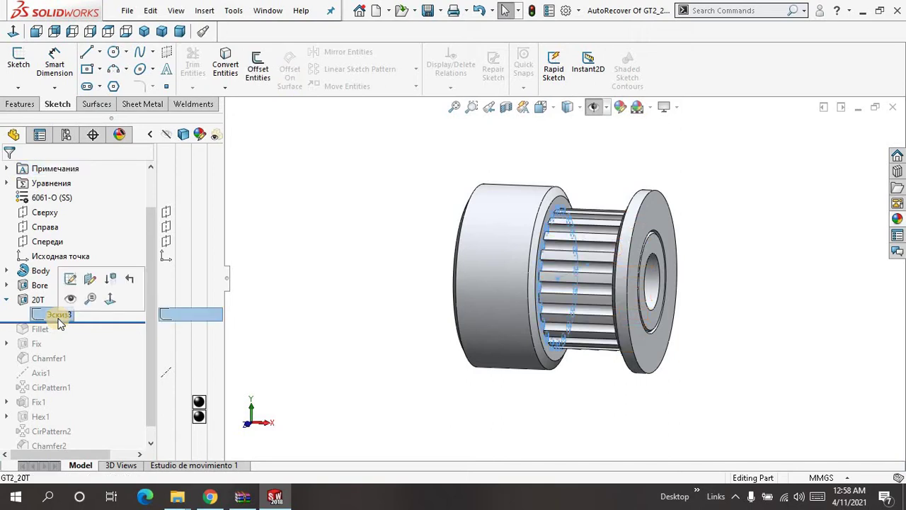
left_click(74, 278)
mouse_move(386, 286)
middle_mouse_down()
mouse_move(384, 248)
mouse_move(350, 260)
mouse_move(348, 219)
mouse_move(296, 217)
mouse_move(347, 227)
middle_mouse_up()
middle_click_drag(390, 304, 418, 320)
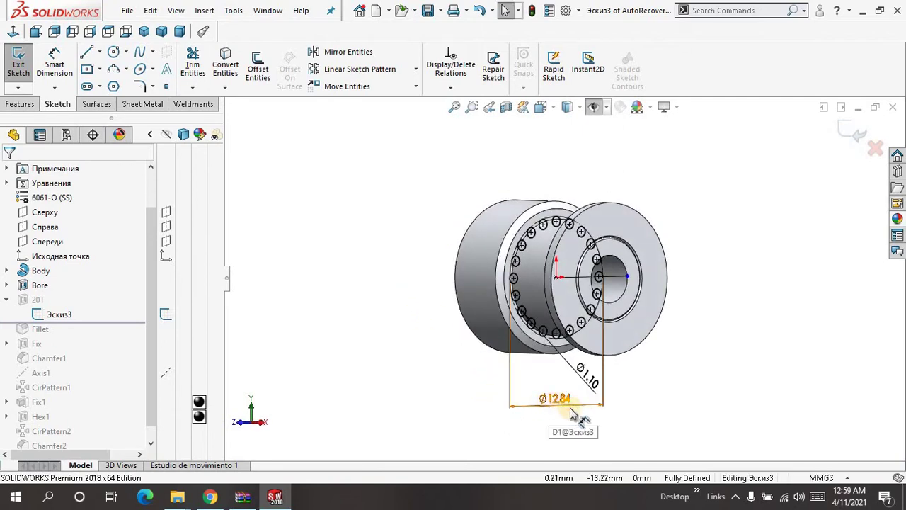
scroll(520, 283, "down", 4)
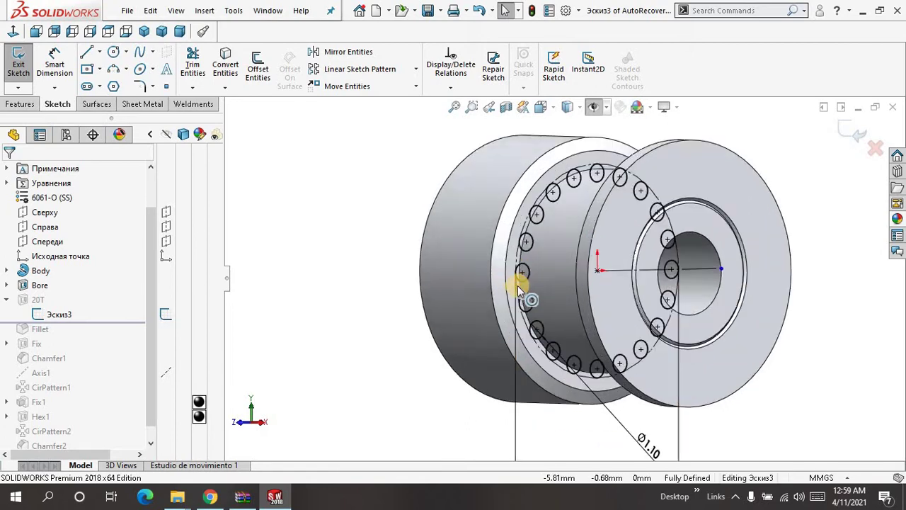
scroll(382, 298, "up", 3)
mouse_move(388, 300)
middle_mouse_down()
mouse_move(385, 324)
mouse_move(364, 319)
mouse_move(408, 319)
mouse_move(393, 324)
mouse_move(396, 257)
middle_mouse_up()
Show the linear and circular sketch pattern commands without starting either, and exit the sketch of the 20T cut
left_click(415, 69)
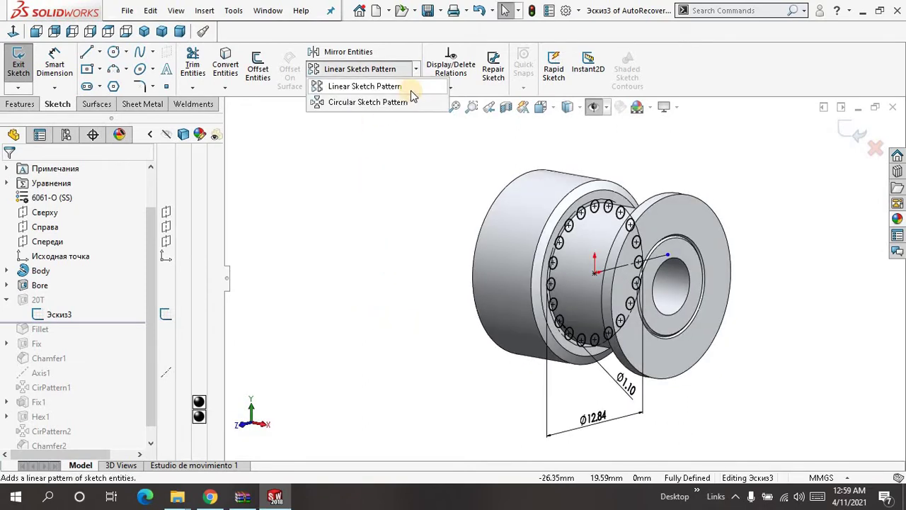
left_click(453, 109)
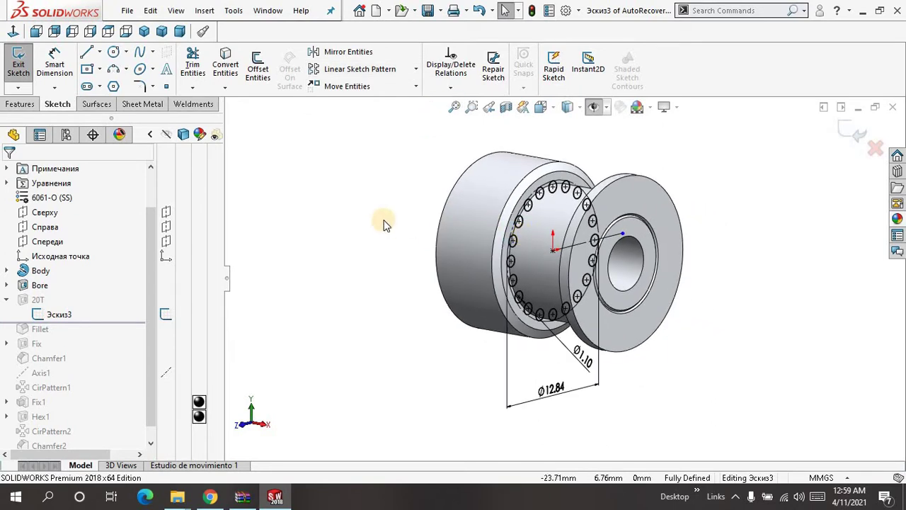
mouse_move(384, 220)
middle_mouse_down()
mouse_move(393, 210)
mouse_move(385, 220)
middle_mouse_up()
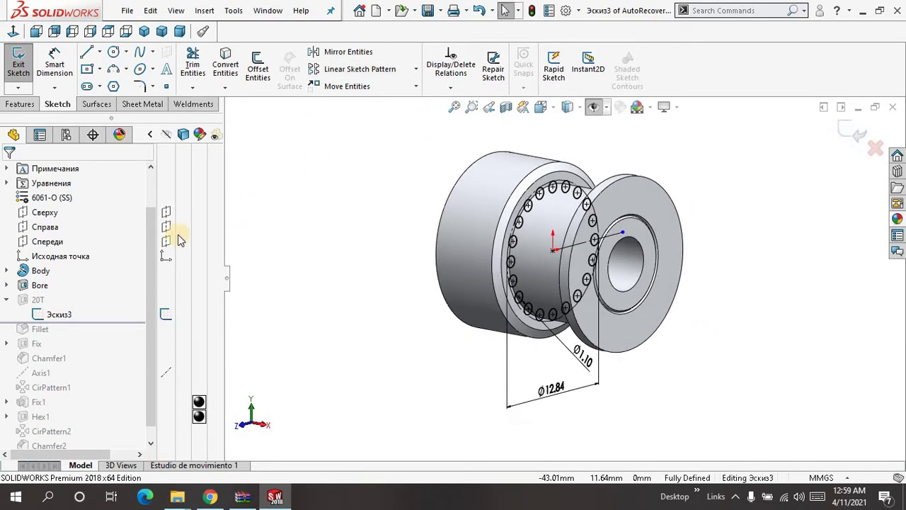
mouse_move(305, 253)
middle_mouse_down()
mouse_move(318, 255)
mouse_move(308, 259)
mouse_move(310, 241)
mouse_move(314, 252)
middle_mouse_up()
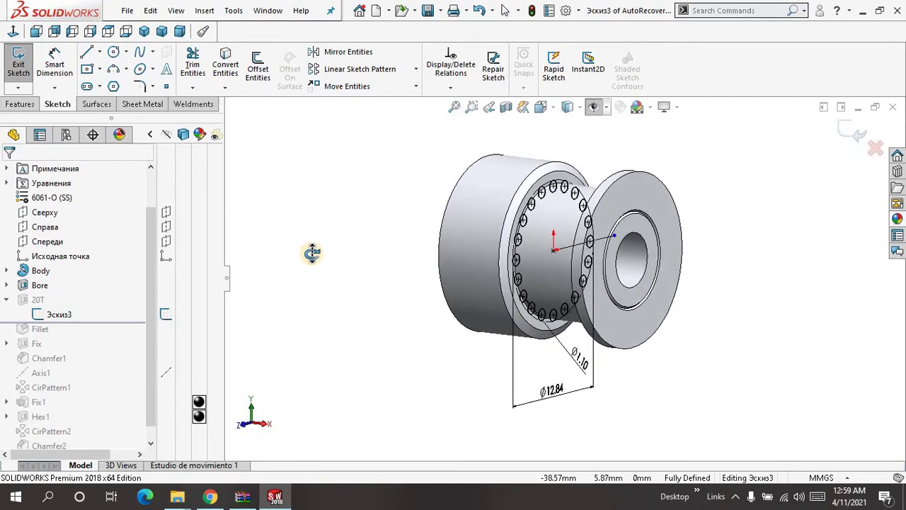
left_click(856, 139)
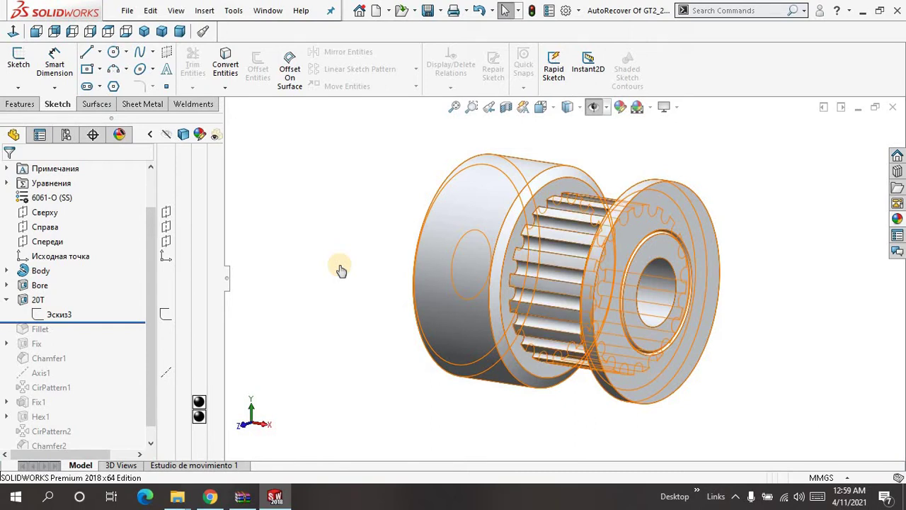
left_click(340, 265)
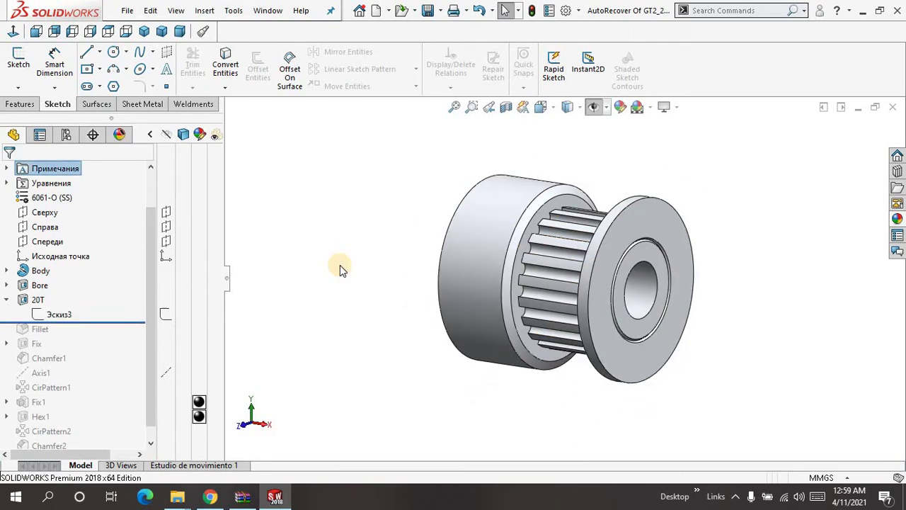
left_click(5, 302)
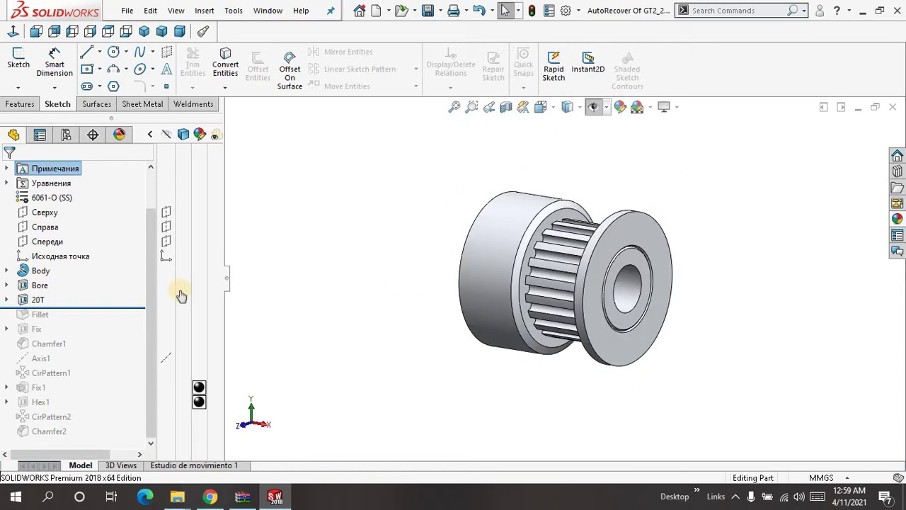
Roll the feature history forward to include the Fillet, and open it to review its edges and radius before closing it
left_click_drag(104, 309, 100, 316)
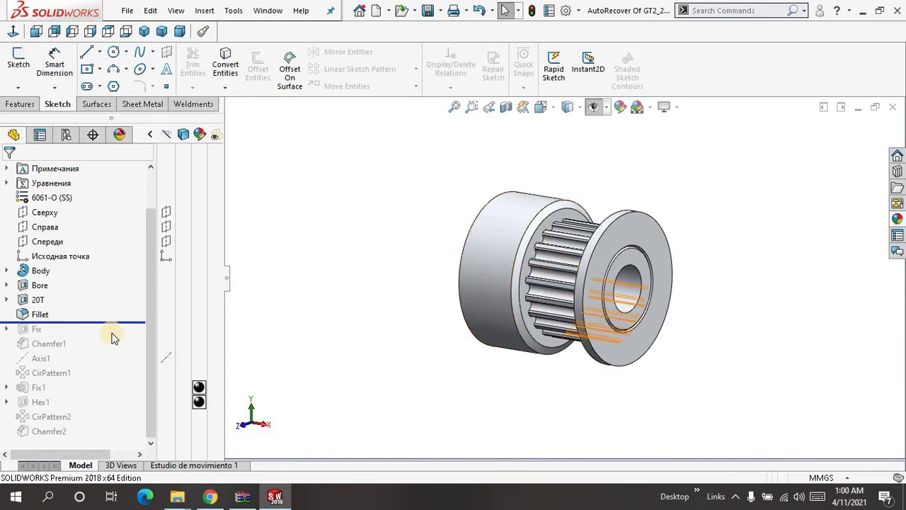
left_click(40, 316)
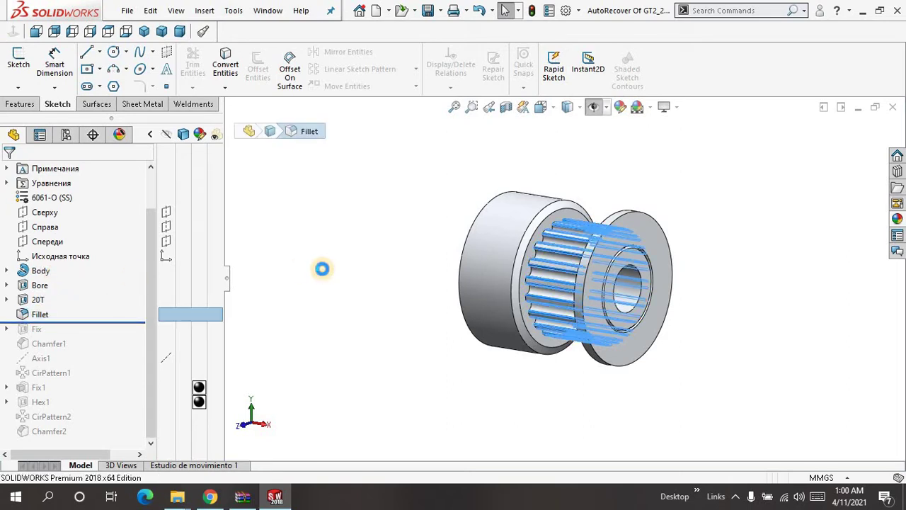
middle_click_drag(320, 268, 323, 288)
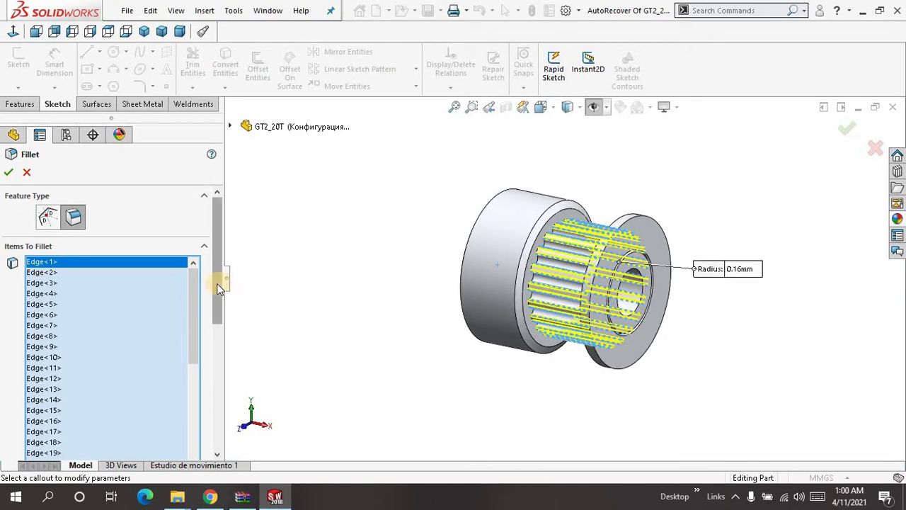
left_click_drag(218, 287, 190, 368)
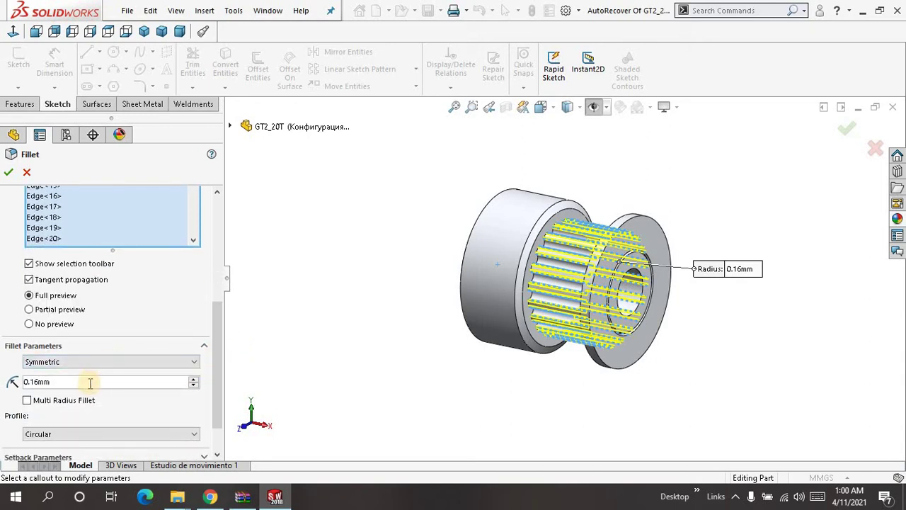
right_click(289, 249)
left_click(327, 341)
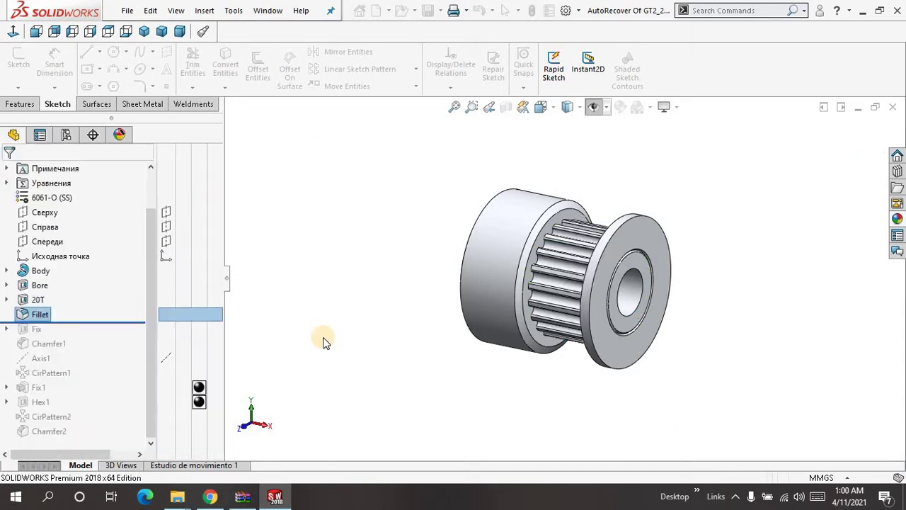
Roll the feature history forward by one feature to include the Fix hole cut, and open its sketch
left_click_drag(105, 323, 109, 338)
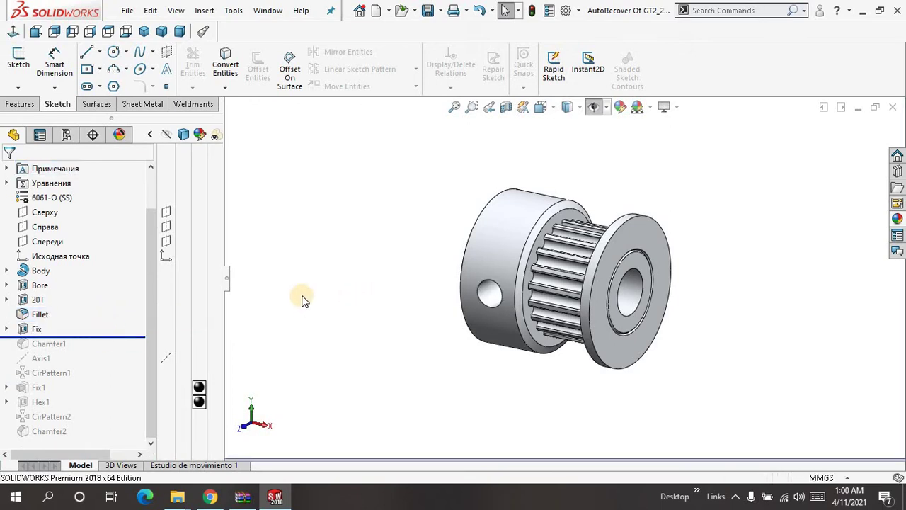
middle_click_drag(346, 287, 390, 269)
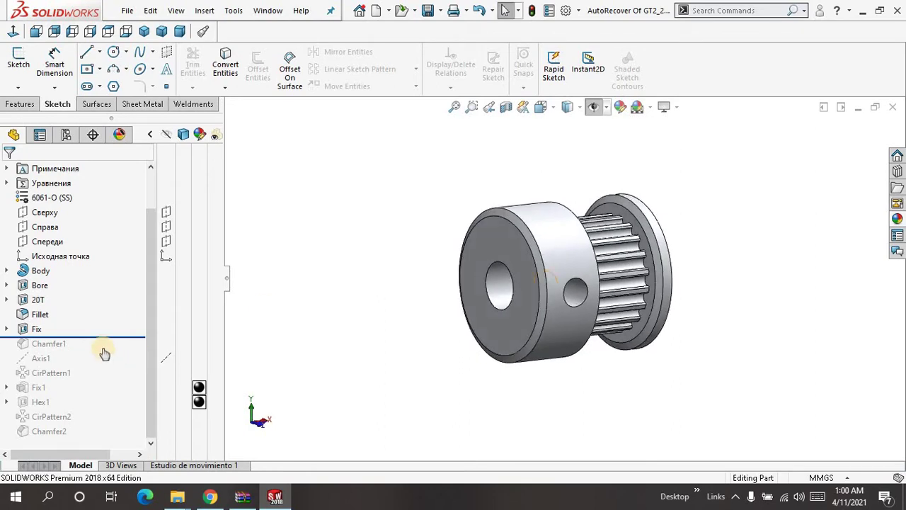
left_click(7, 329)
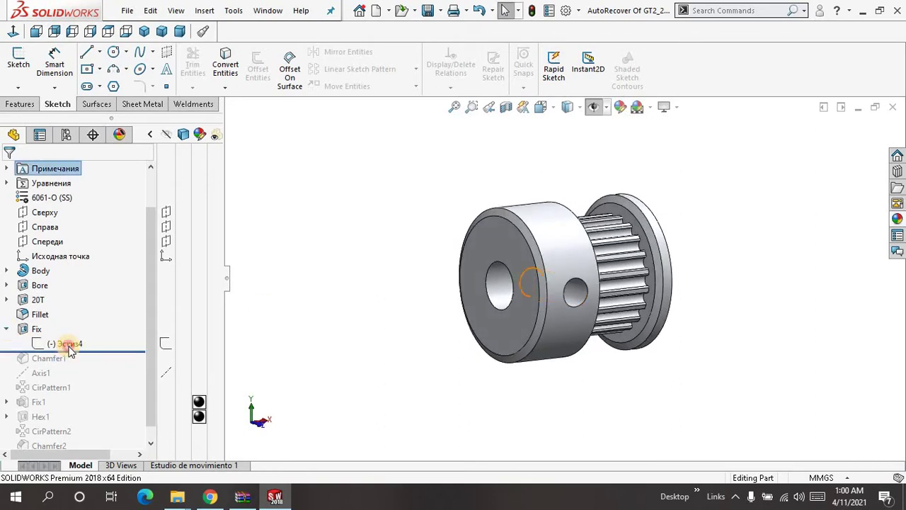
left_click(69, 345)
left_click(77, 308)
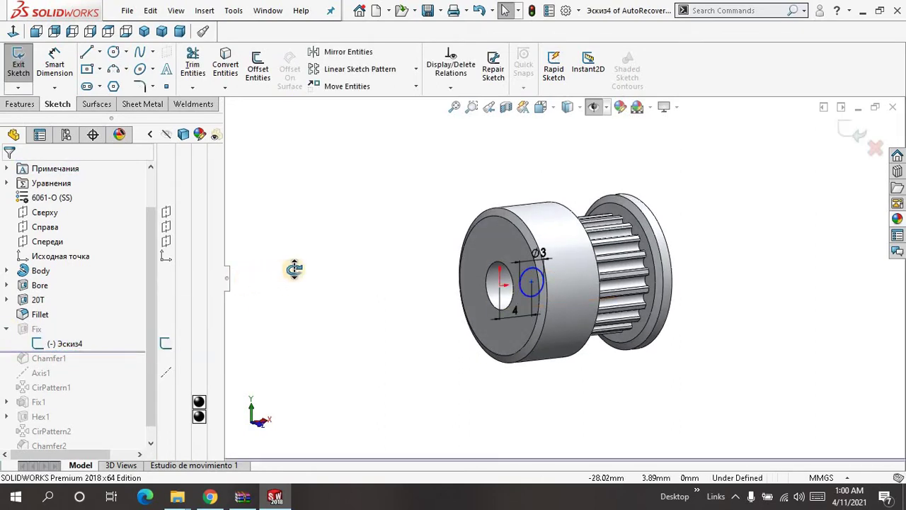
middle_click_drag(295, 269, 294, 271)
Highlight the Справа, Спереди and Сверху planes to check which one carries the Fix sketch, examine its circle, and exit the sketch
left_click(45, 228)
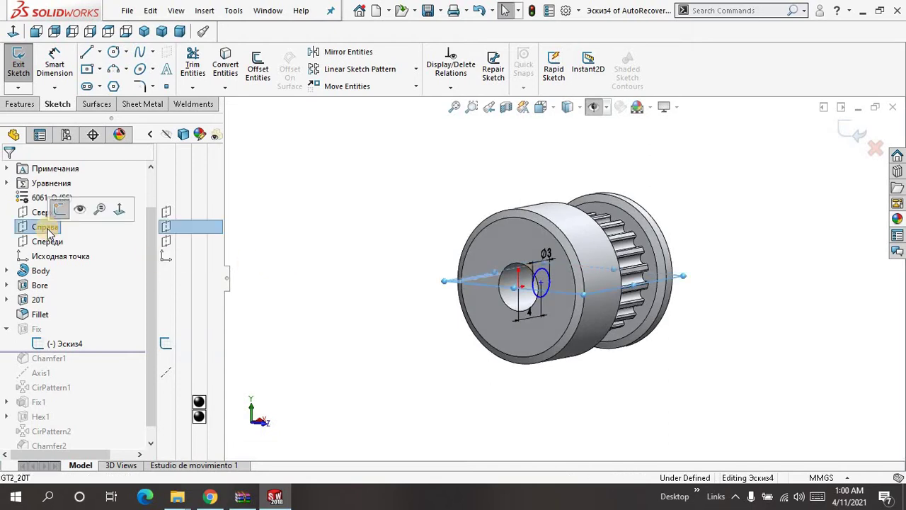
left_click(48, 241)
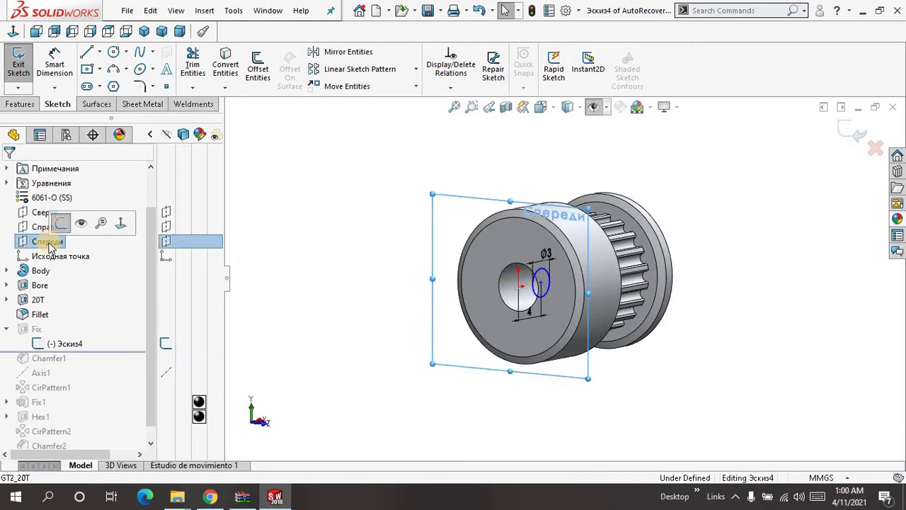
left_click(41, 212)
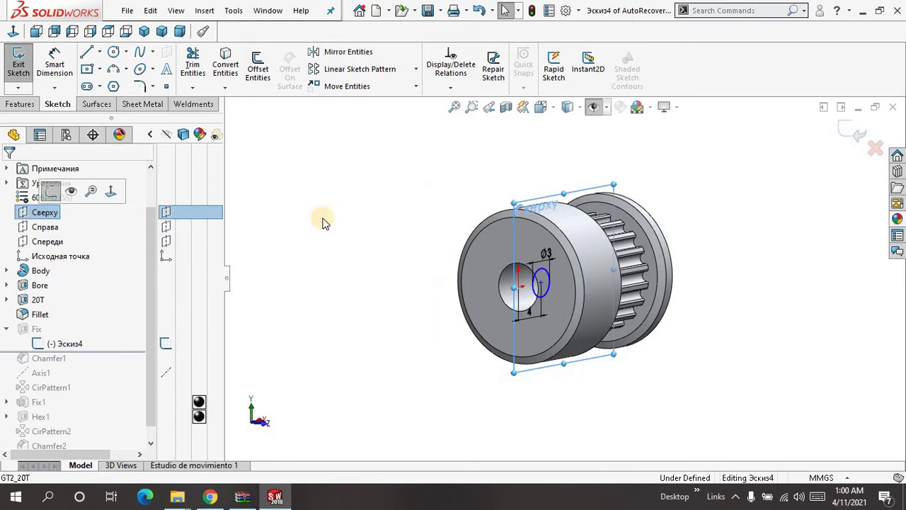
mouse_move(354, 245)
middle_mouse_down()
mouse_move(389, 240)
mouse_move(348, 242)
middle_mouse_up()
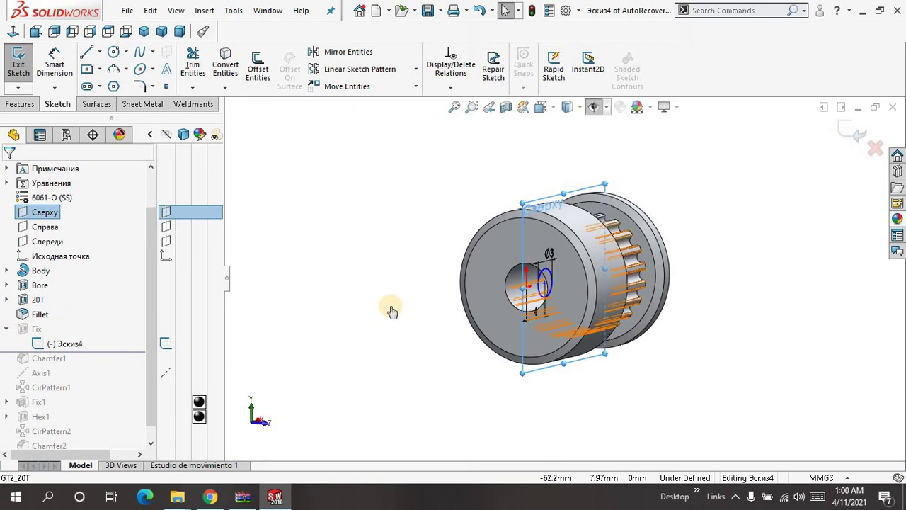
mouse_move(393, 312)
middle_mouse_down()
mouse_move(324, 302)
mouse_move(536, 297)
middle_mouse_up()
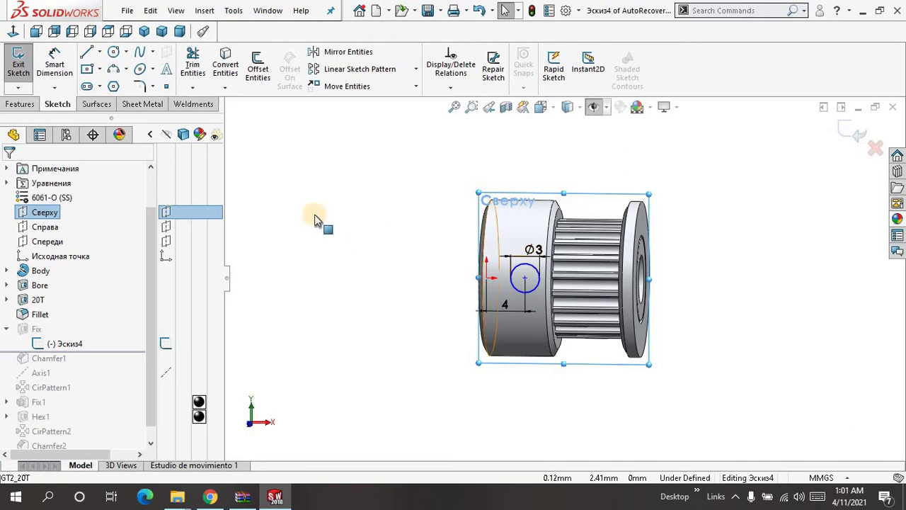
left_click(855, 140)
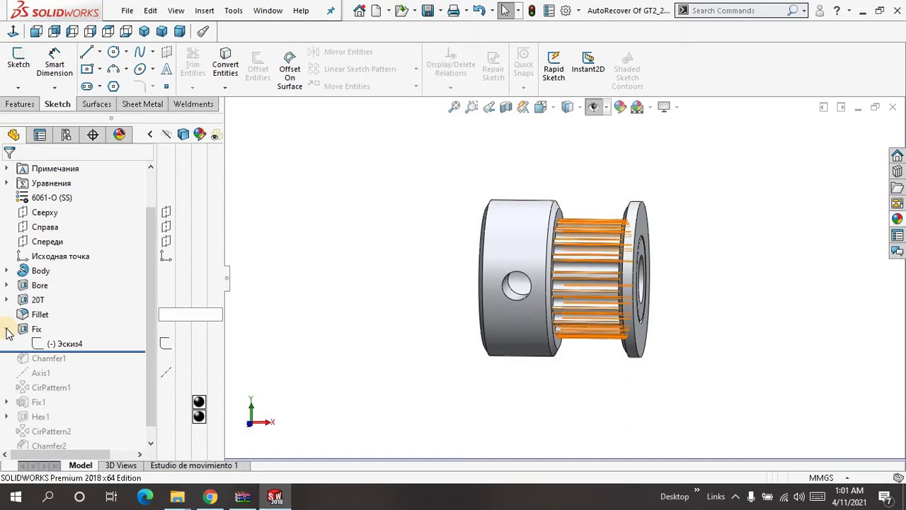
left_click(6, 329)
middle_click_drag(387, 288, 423, 271)
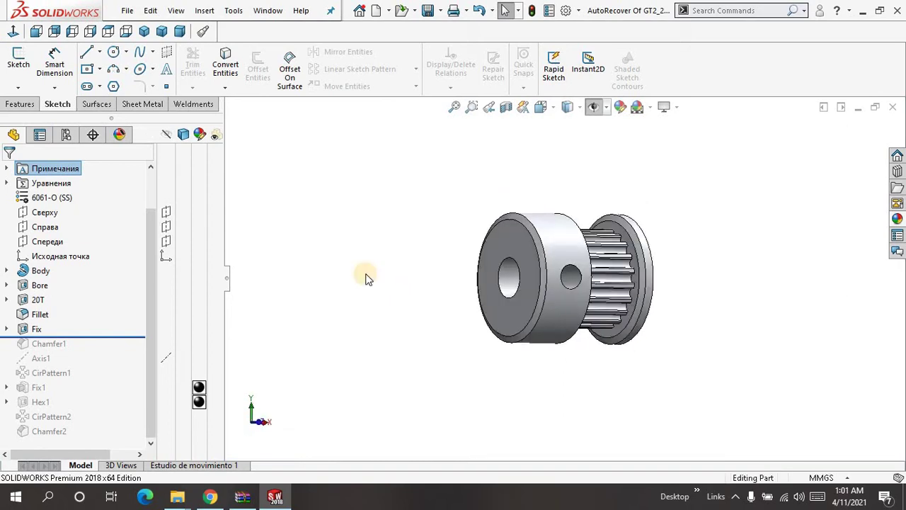
Open the definition of the Fix cut and examine its start condition and cut direction on the hub
left_click(36, 330)
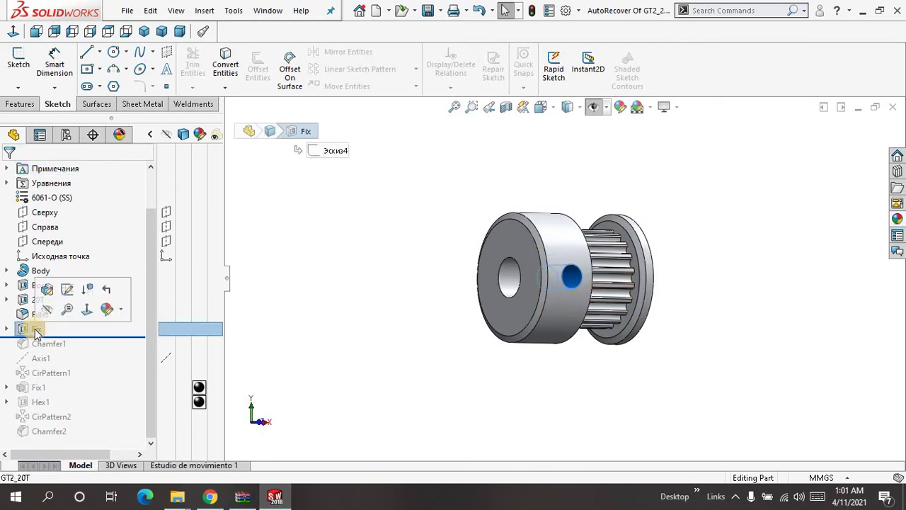
left_click(53, 291)
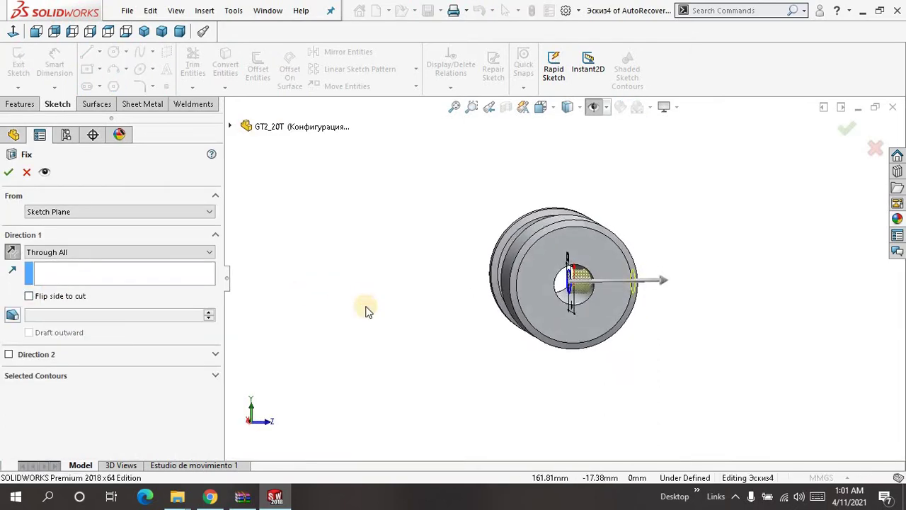
mouse_move(395, 269)
middle_mouse_down()
mouse_move(390, 281)
mouse_move(369, 280)
mouse_move(279, 254)
middle_mouse_up()
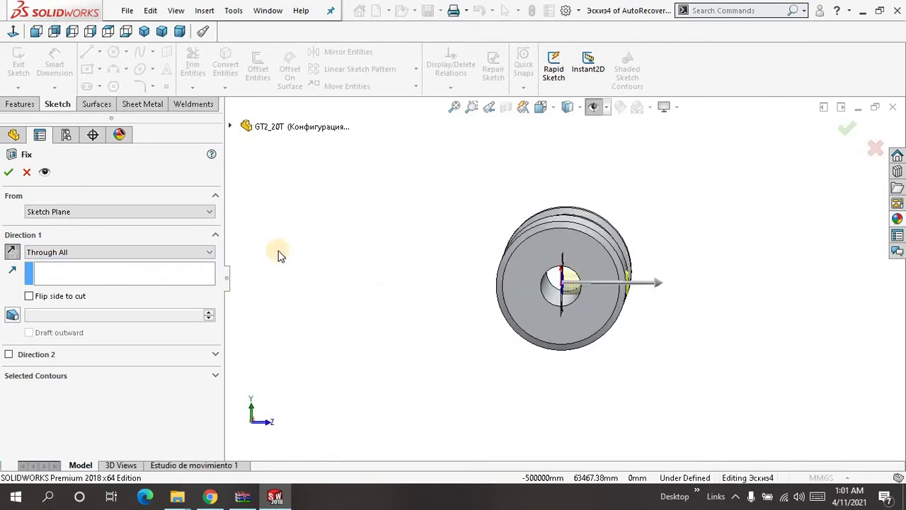
left_click(153, 215)
left_click(150, 224)
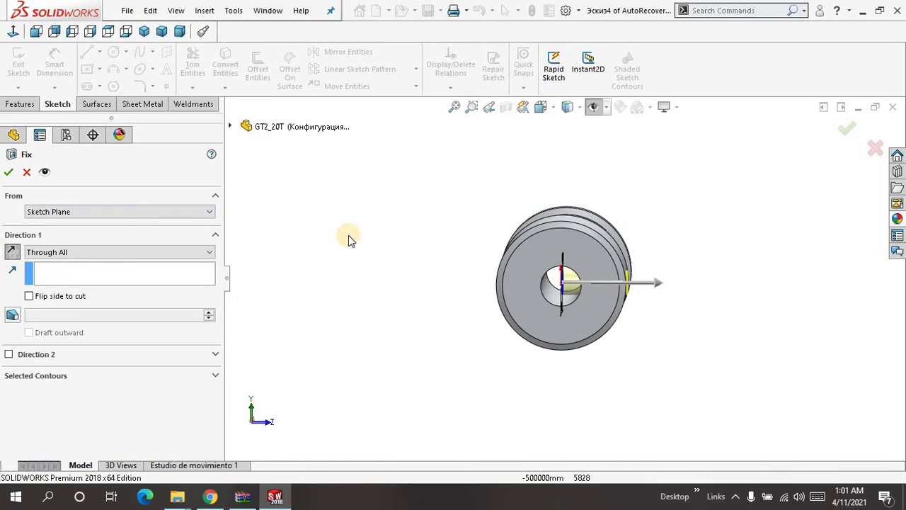
middle_click_drag(347, 235, 332, 238)
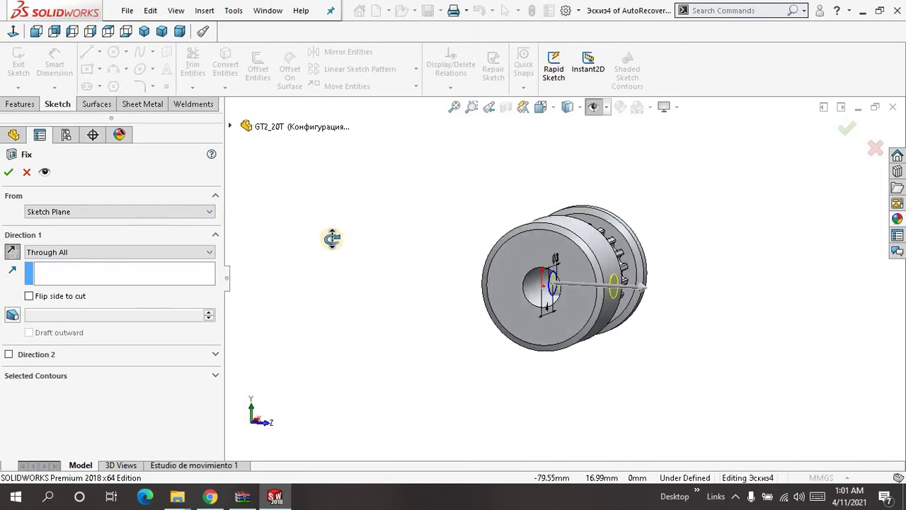
Review the Through All end condition of the Fix cut, switch its second direction on and off, and close the definition
left_click(192, 253)
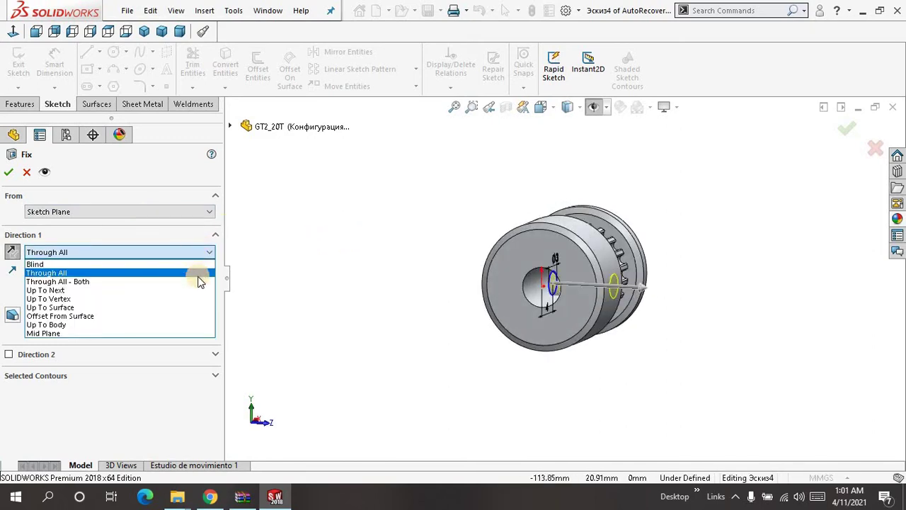
left_click(199, 274)
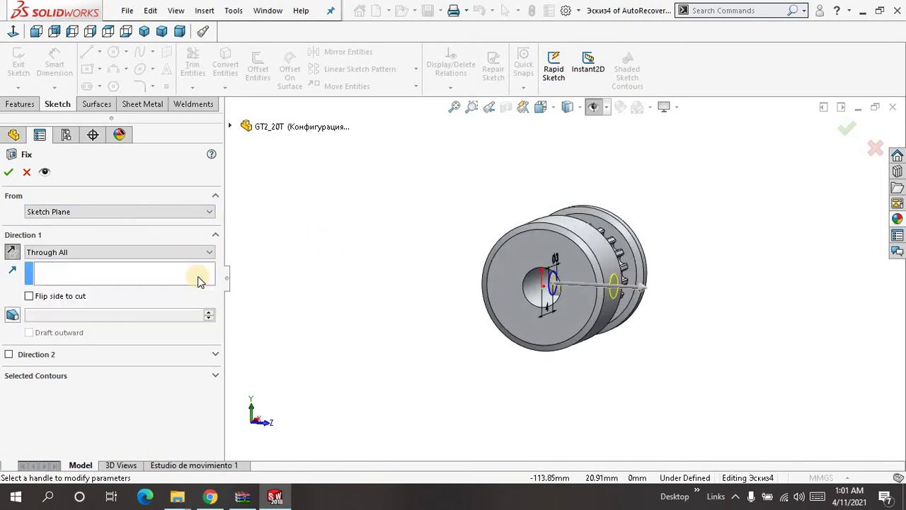
left_click(9, 355)
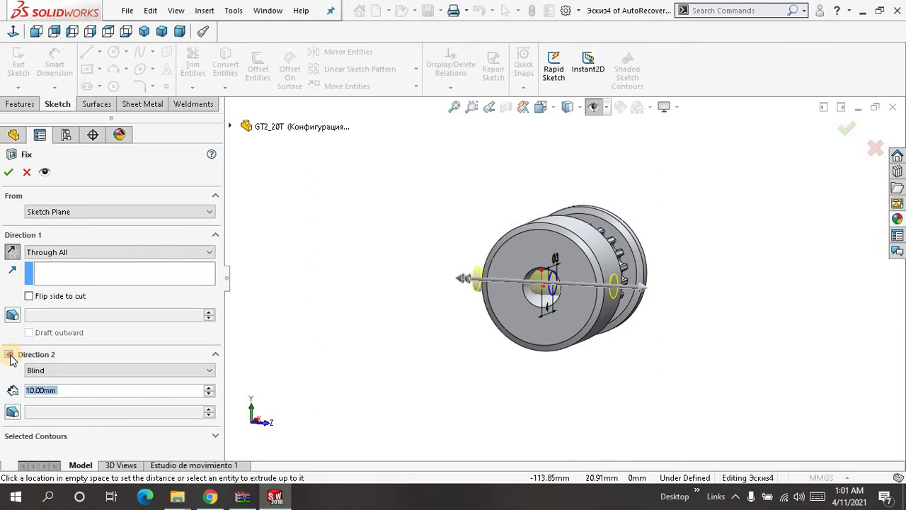
left_click(9, 355)
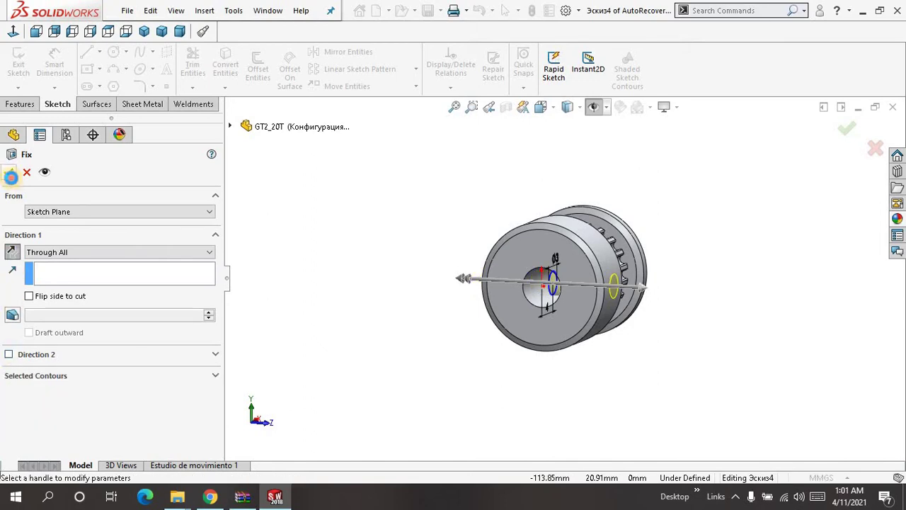
left_click(10, 177)
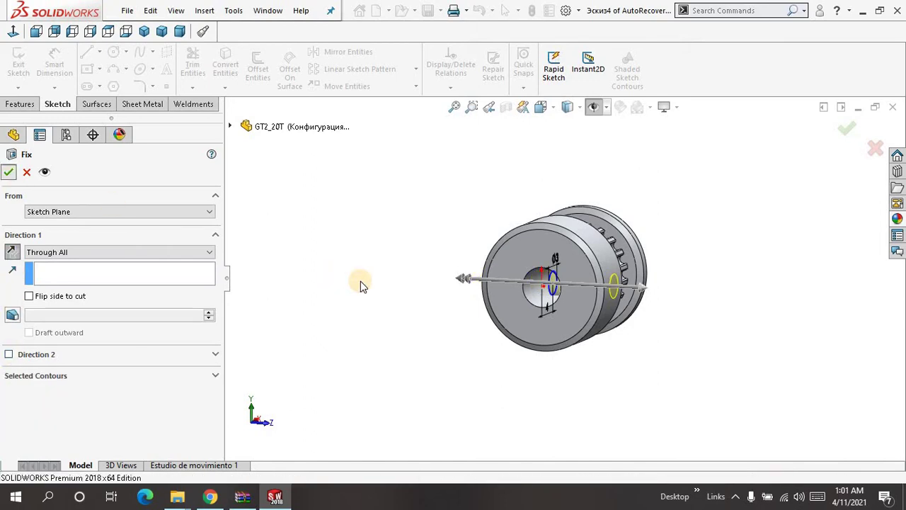
Roll the feature history forward to include Chamfer1, and compare the set-screw hole with and without its chamfer
left_click(456, 110)
left_click(131, 339)
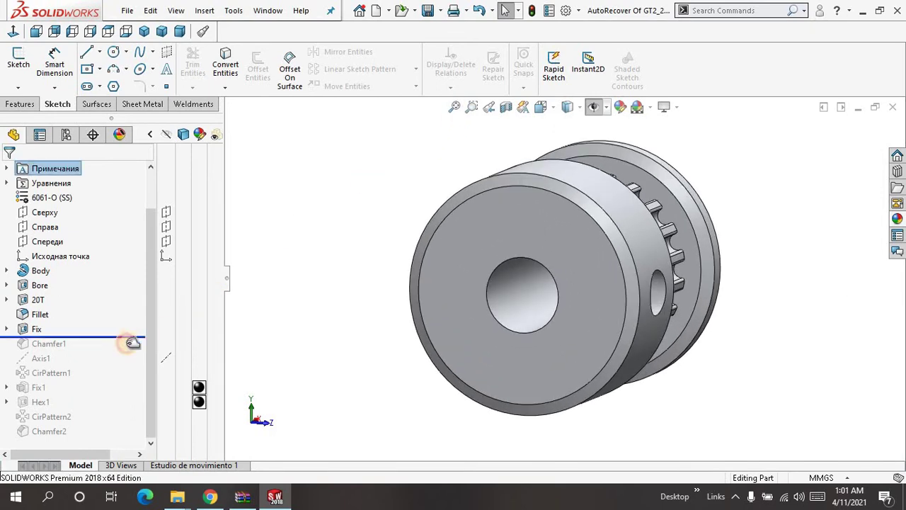
left_click_drag(133, 343, 126, 349)
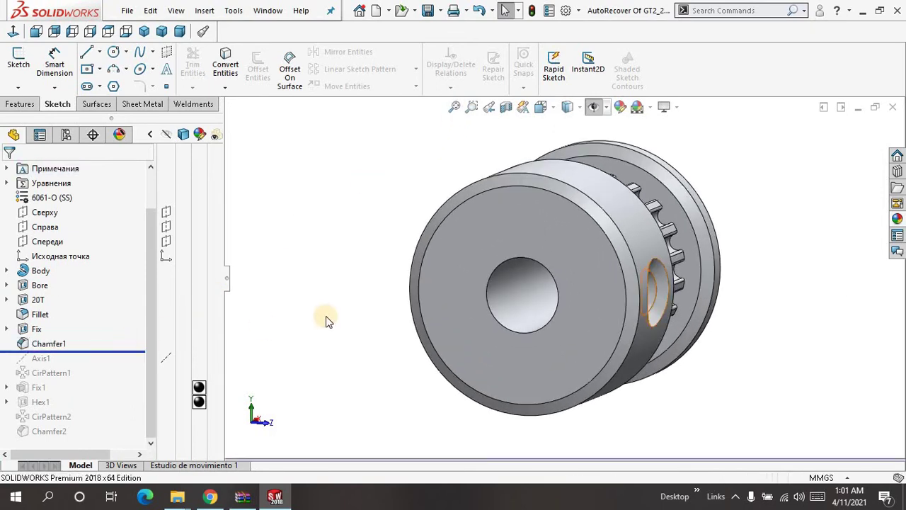
middle_click_drag(326, 316, 270, 292)
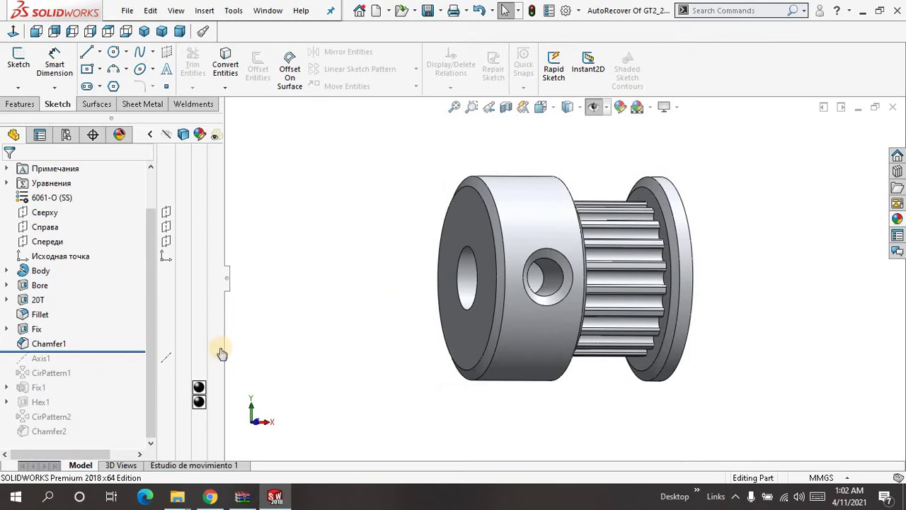
mouse_move(125, 348)
left_mouse_down()
mouse_move(120, 338)
mouse_move(126, 344)
left_mouse_up()
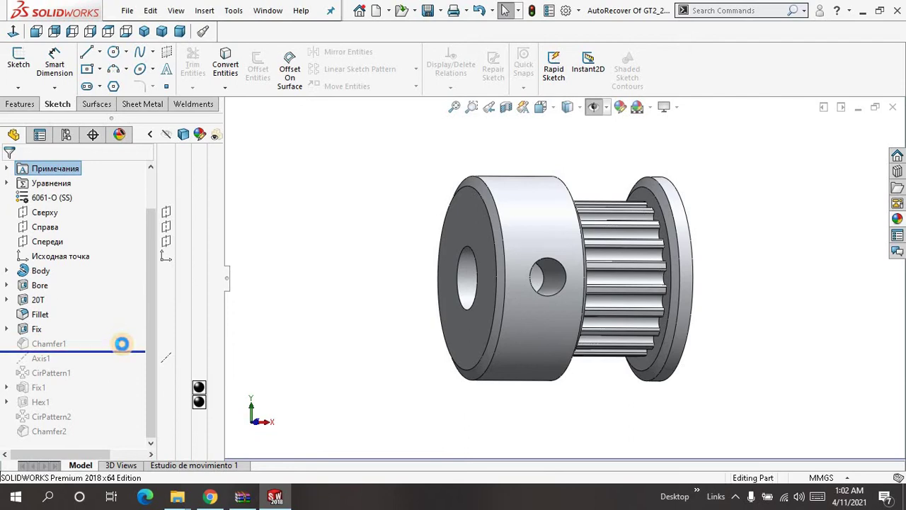
Open Chamfer1 to review its edge, distance and angle, and close it with its settings kept
left_click(44, 344)
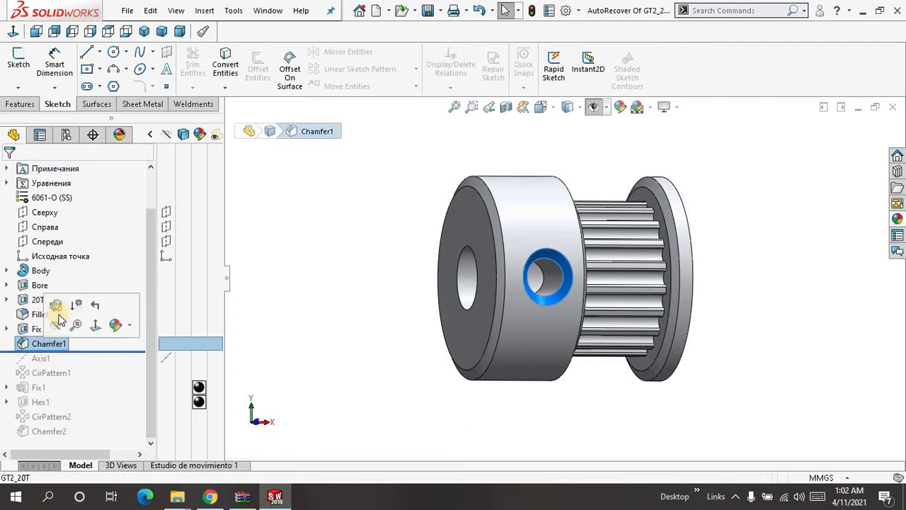
left_click(58, 308)
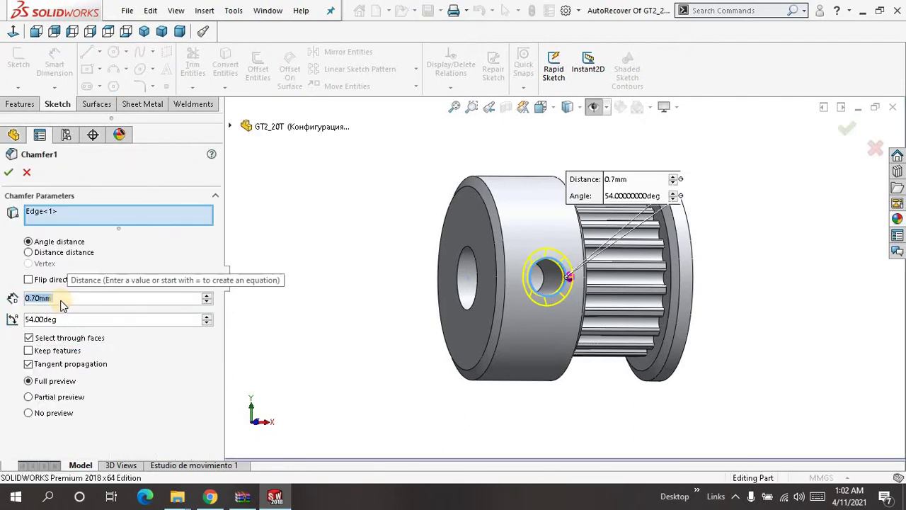
right_click(309, 224)
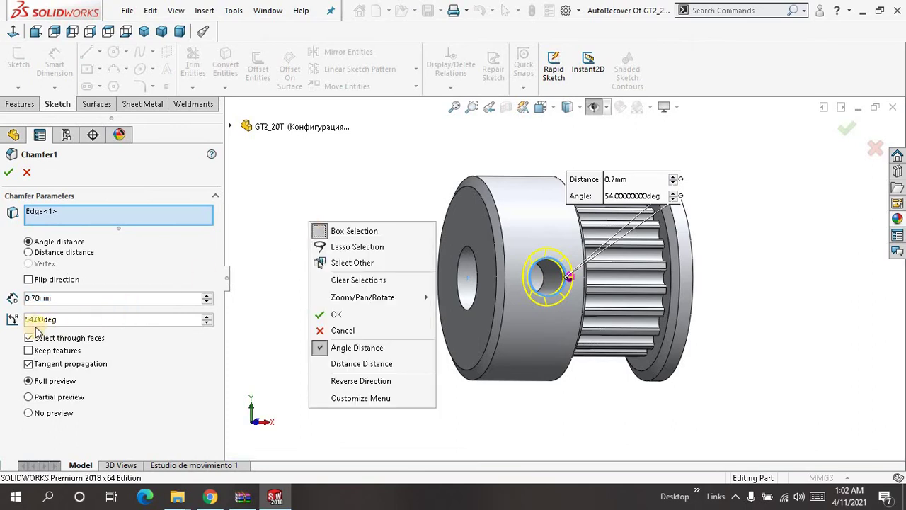
left_click(330, 312)
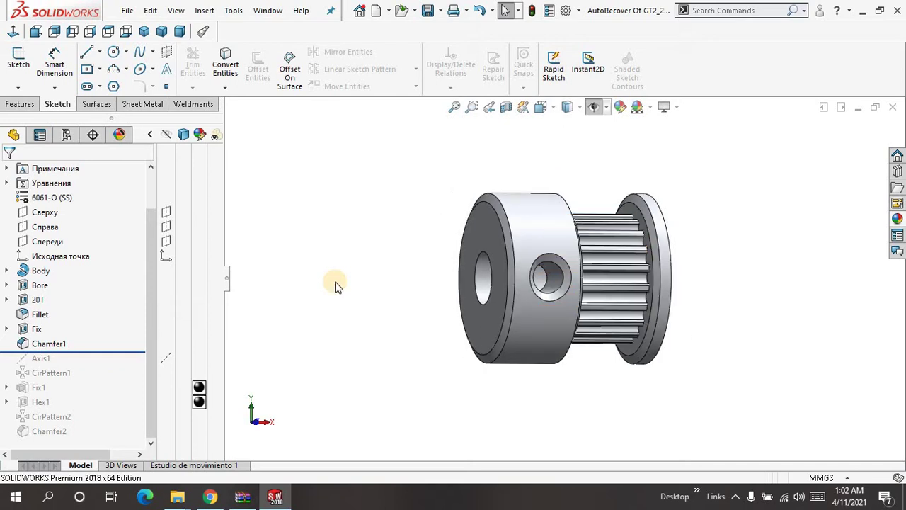
Roll the feature history forward to include Axis1, open it to examine its cylindrical face reference, and cancel without changes
left_click(139, 356)
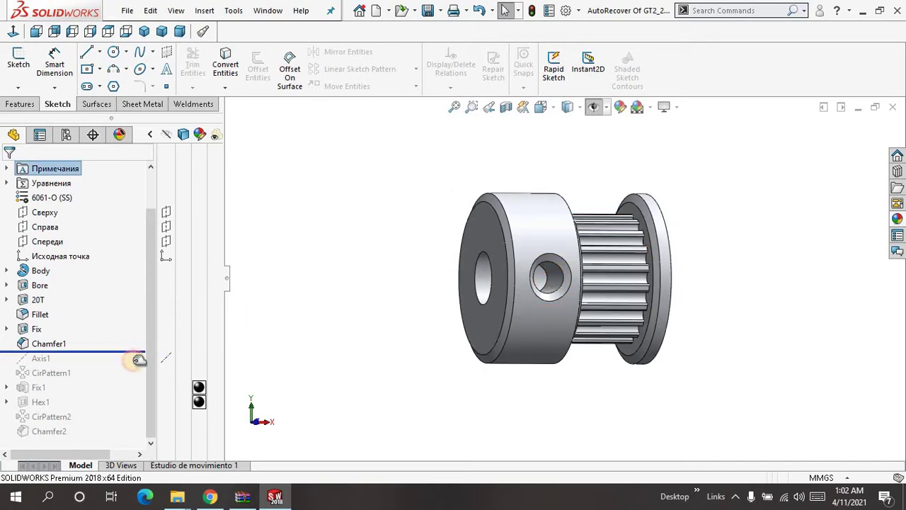
left_click_drag(138, 360, 134, 366)
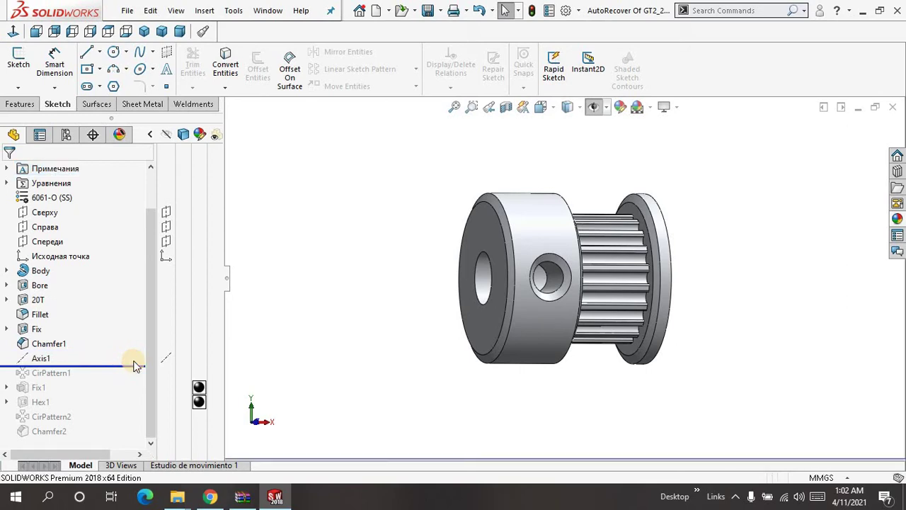
left_click(37, 360)
left_click(53, 326)
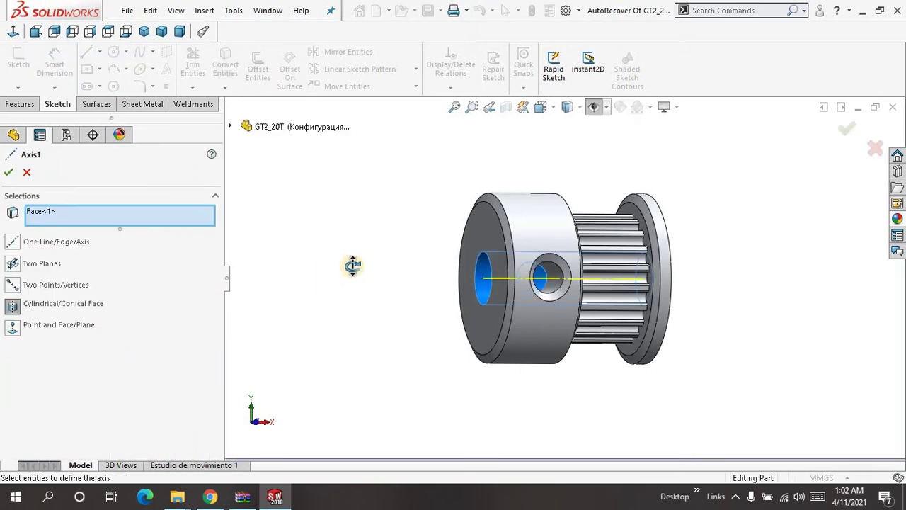
middle_click_drag(352, 266, 229, 228)
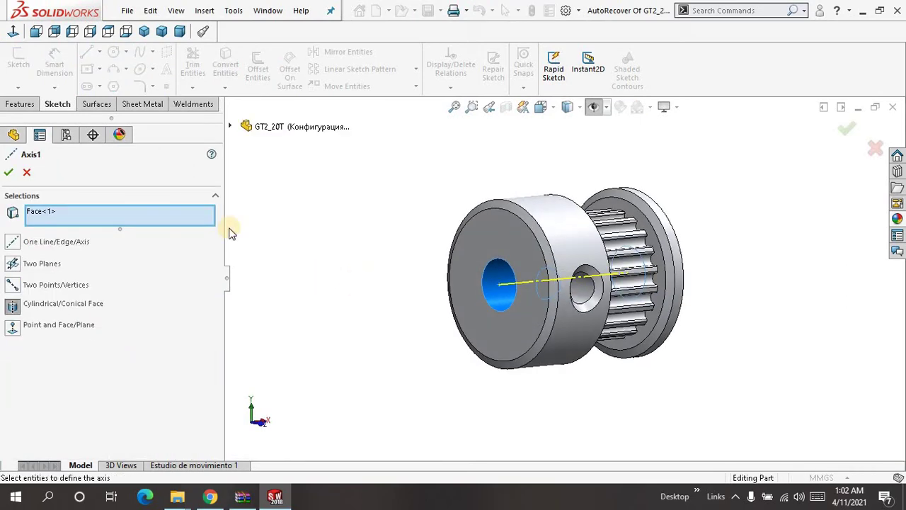
left_click(28, 174)
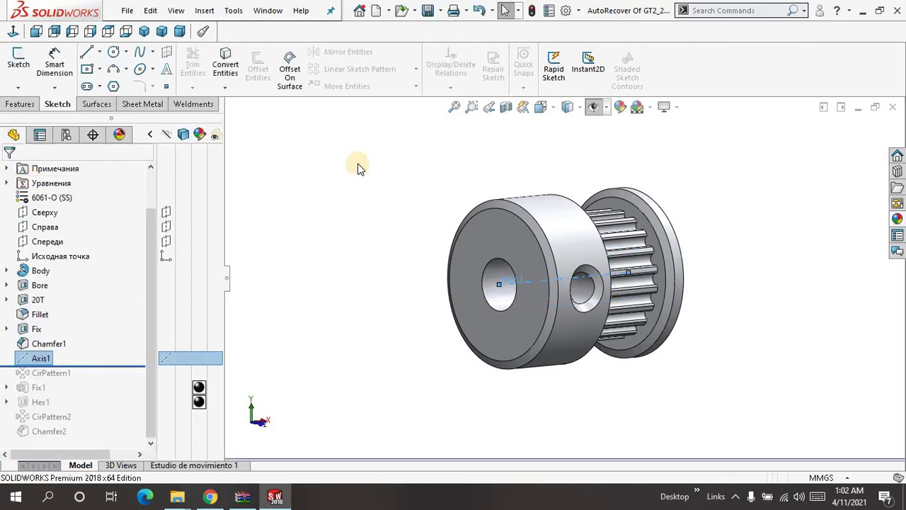
Highlight Axis1 and show the reference geometry Axis command without starting it
left_click(39, 359)
left_click(20, 104)
left_click(530, 87)
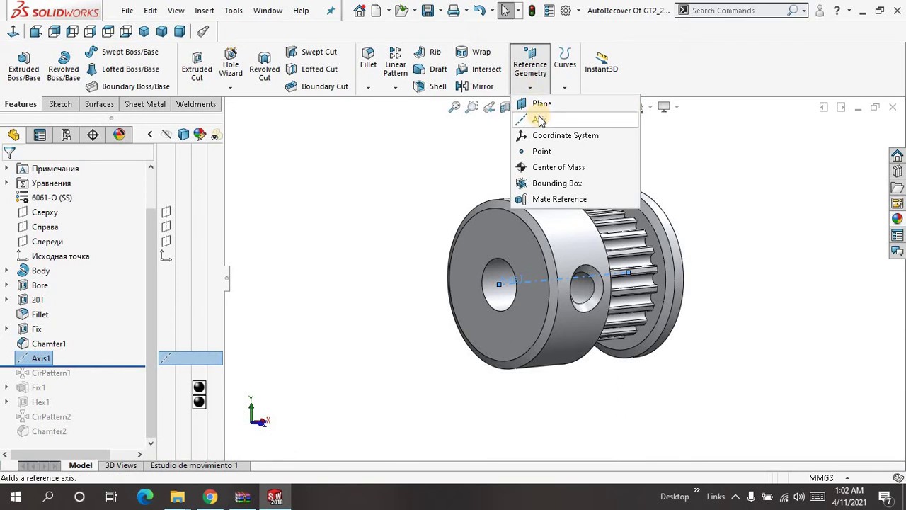
left_click(254, 197)
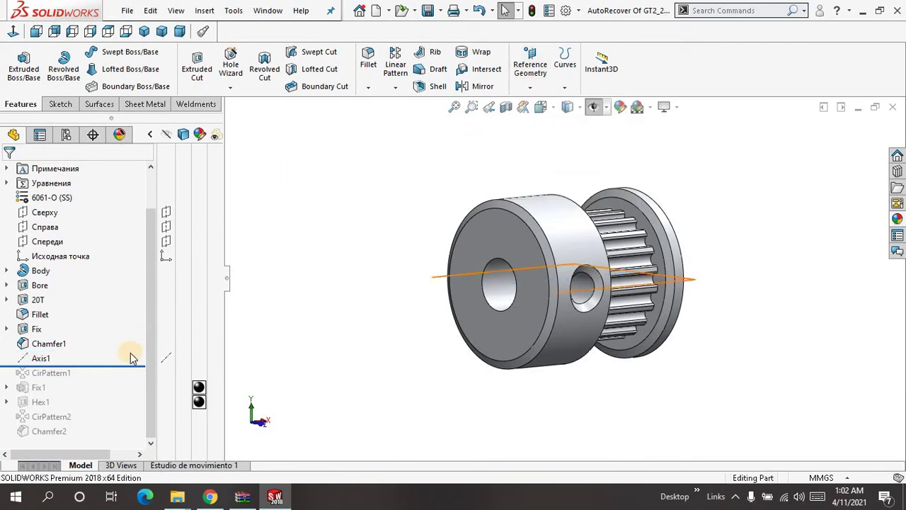
Roll the feature history forward to include CirPattern1, and open it to review its axis, angle and instance count before closing it
left_click_drag(136, 365, 135, 380)
middle_click_drag(384, 265, 388, 320)
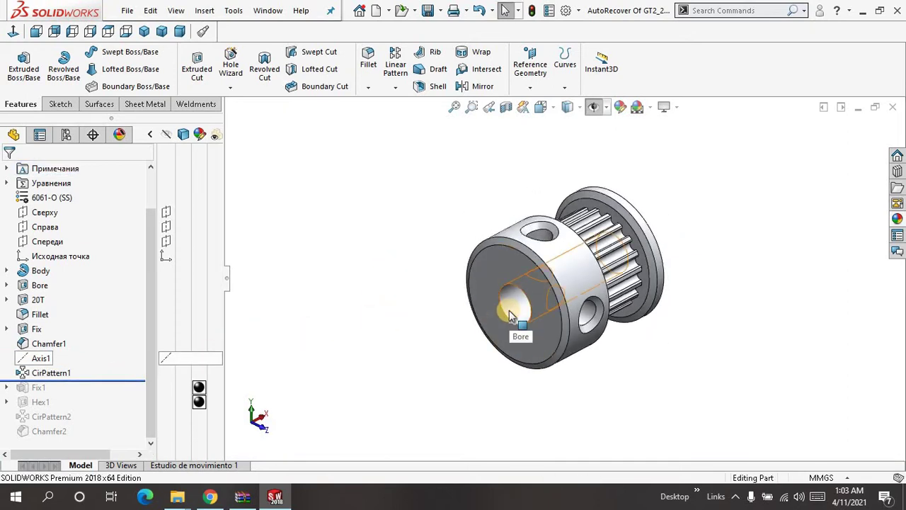
left_click(61, 379)
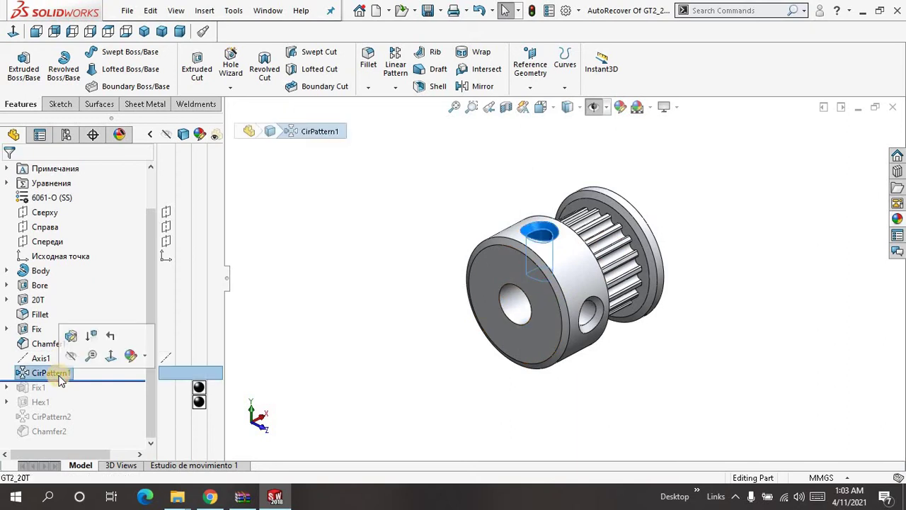
left_click(71, 335)
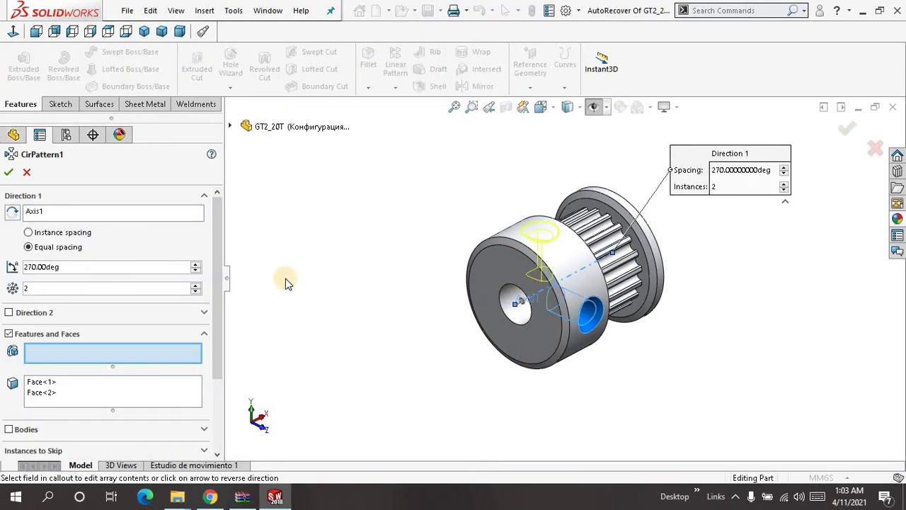
middle_click_drag(297, 271, 315, 267)
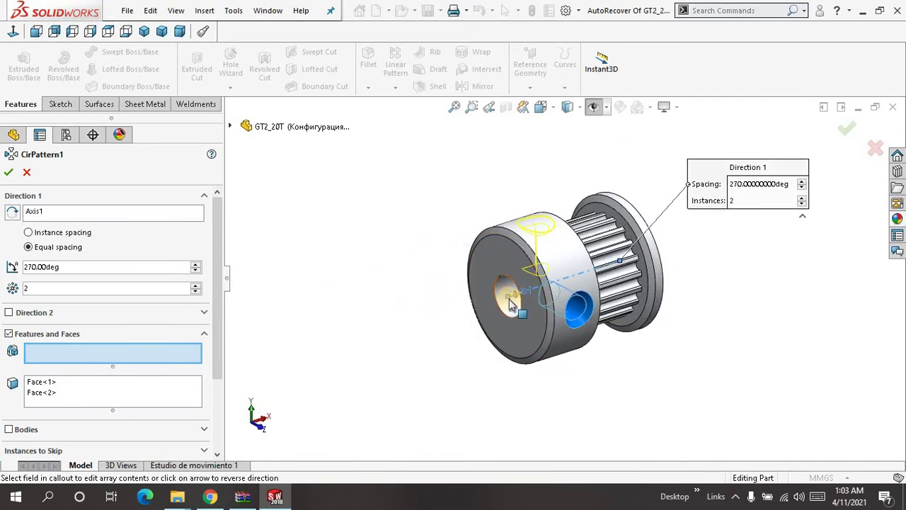
left_click(88, 213)
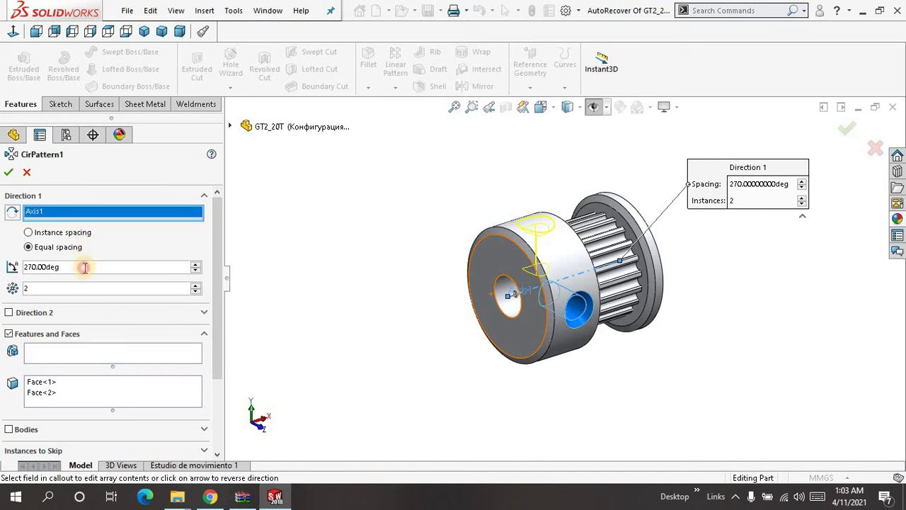
left_click_drag(84, 267, 12, 267)
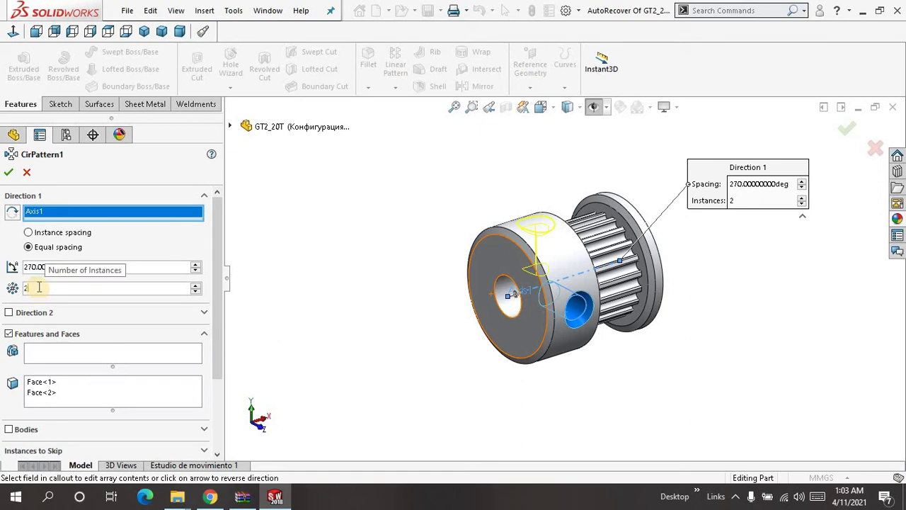
left_click(8, 174)
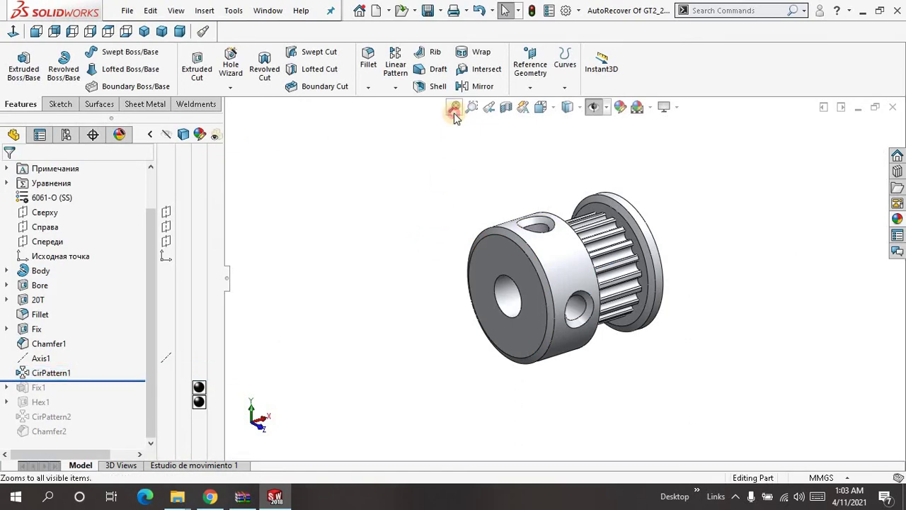
Roll the feature history forward to include Fix1, and examine the set screw body inside the upper hub hole
left_click(454, 112)
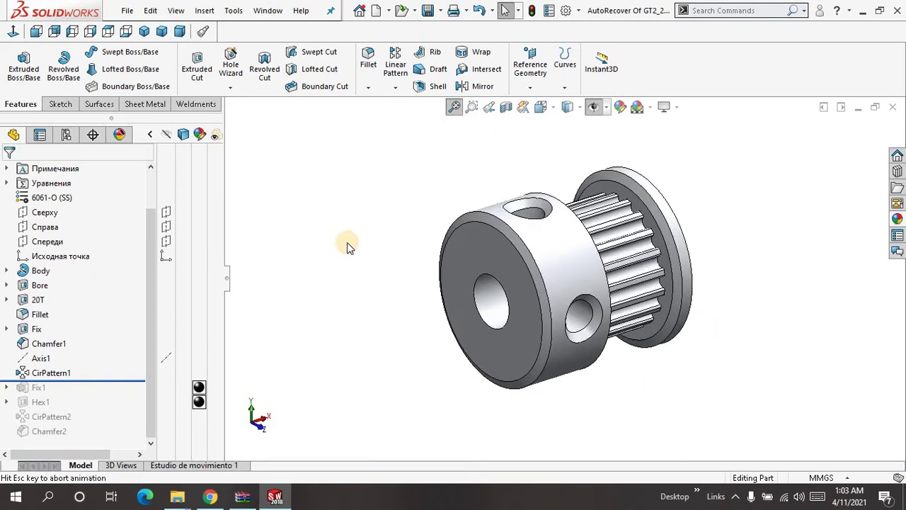
left_click(138, 385)
left_click_drag(141, 388, 136, 390)
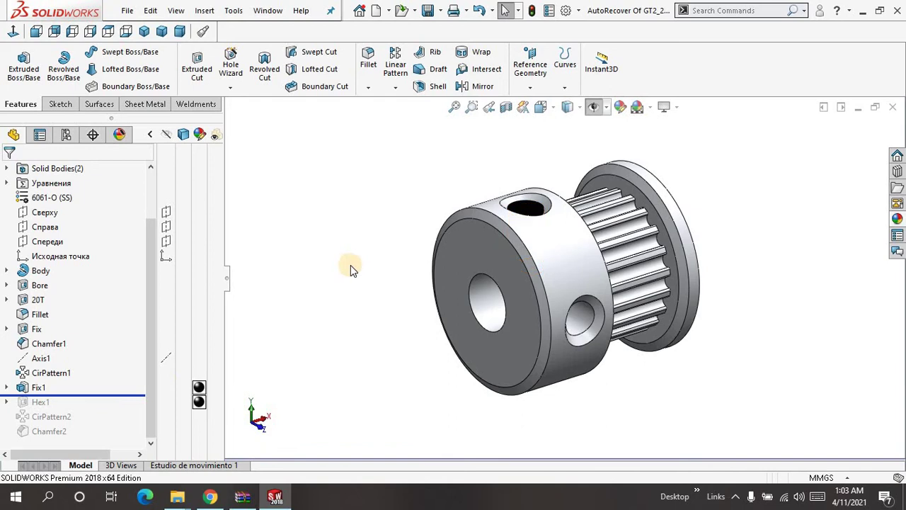
middle_click_drag(351, 267, 334, 336)
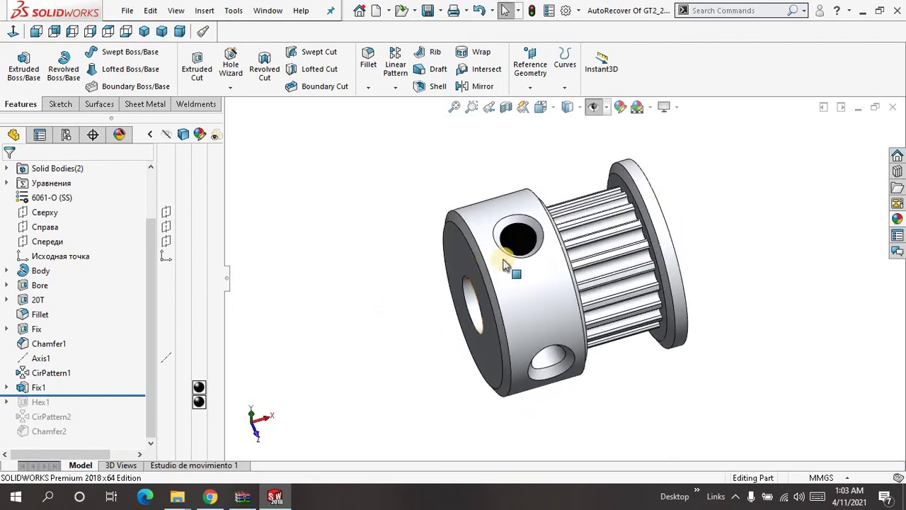
Open the sketch under Fix1, examine its circle and hexagon in a normal-to view, and exit the sketch
scroll(525, 269, "down", 8)
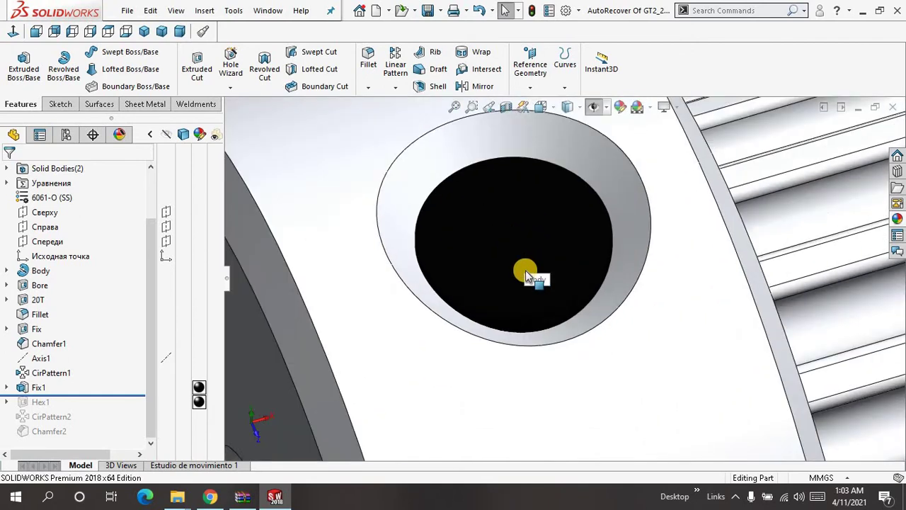
scroll(525, 269, "up", 8)
middle_click_drag(386, 270, 411, 248)
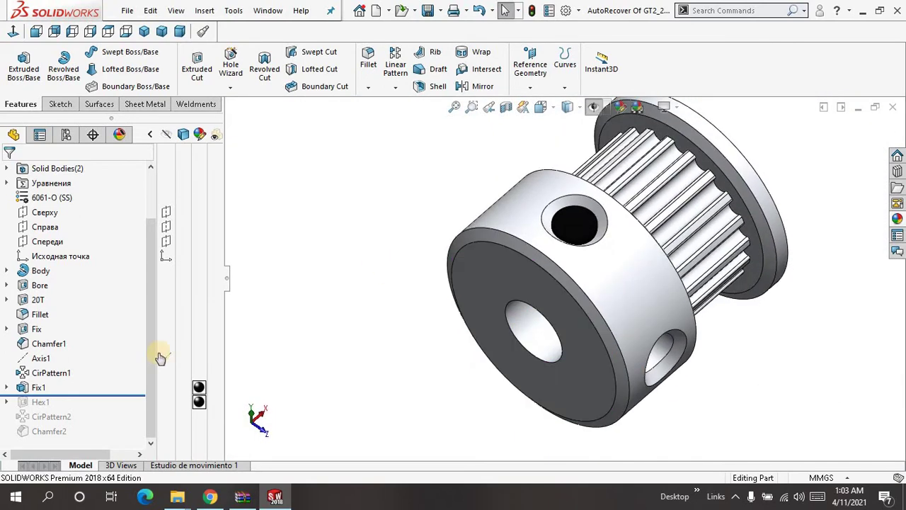
left_click(6, 389)
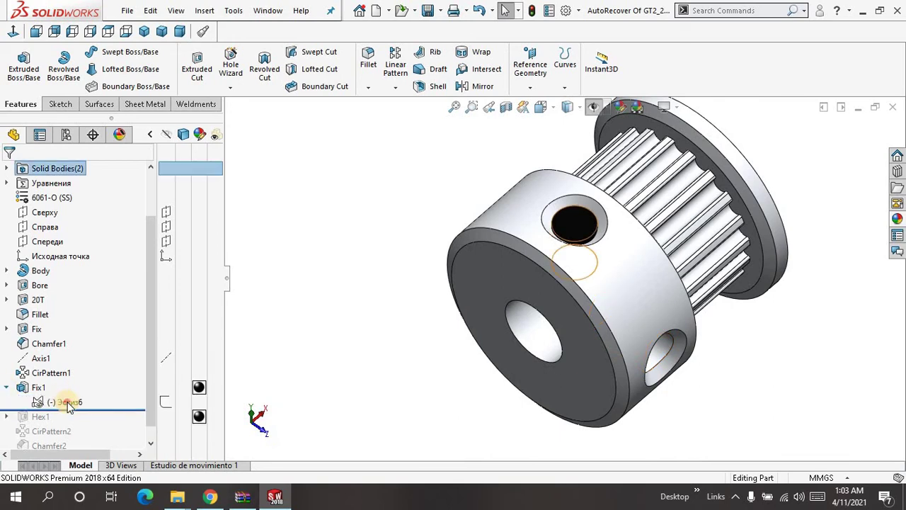
left_click(69, 402)
left_click(79, 363)
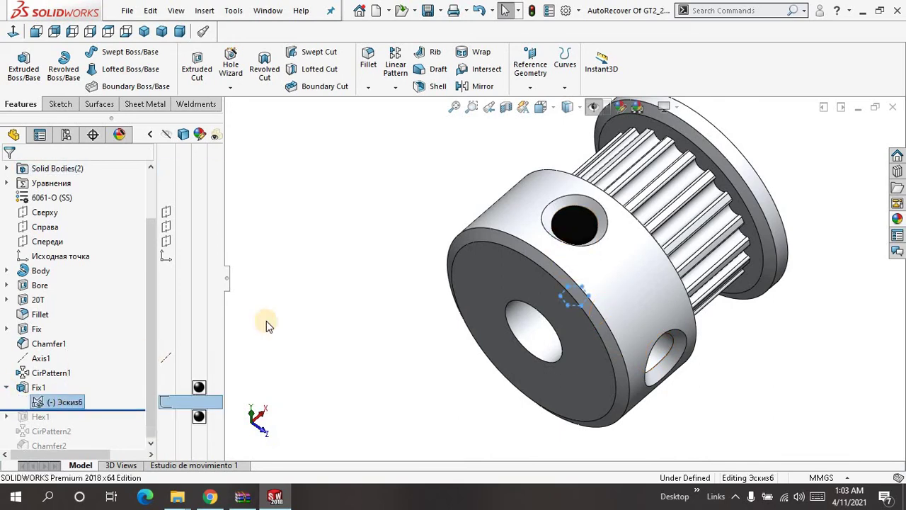
left_click(13, 32)
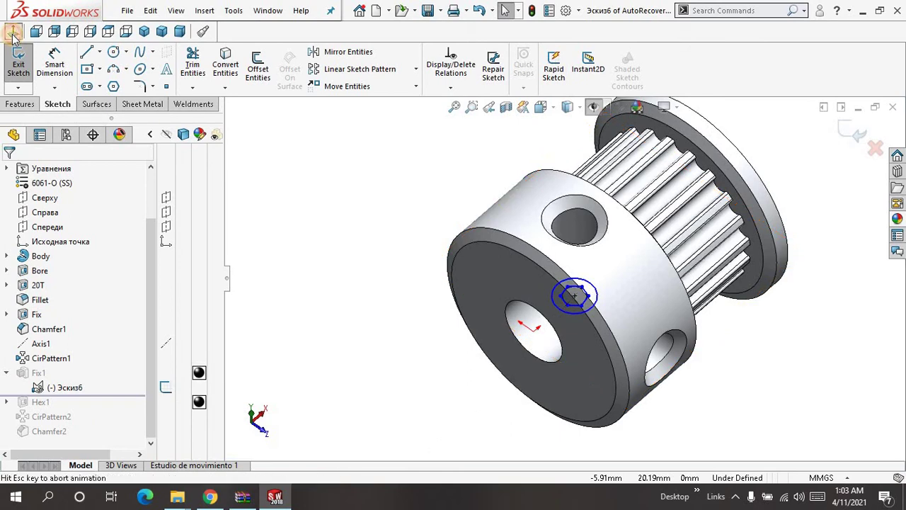
scroll(631, 291, "down", 5)
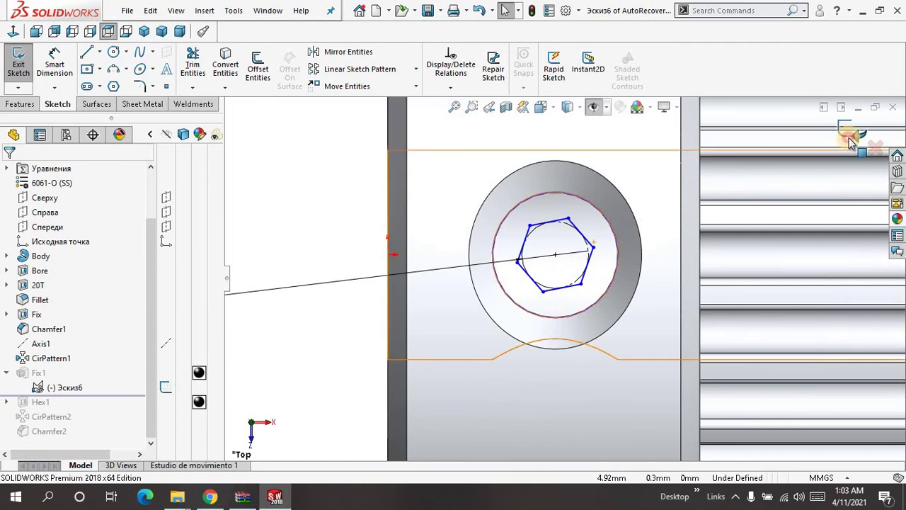
left_click(850, 138)
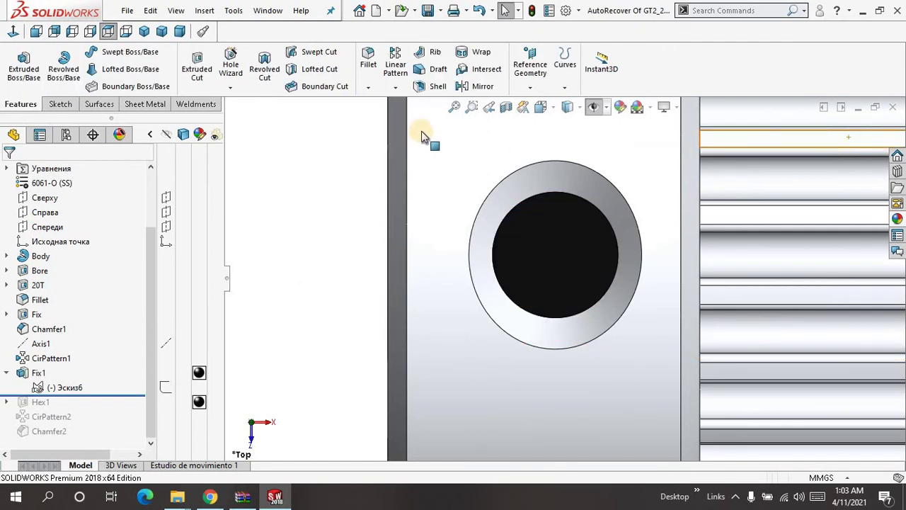
left_click(454, 109)
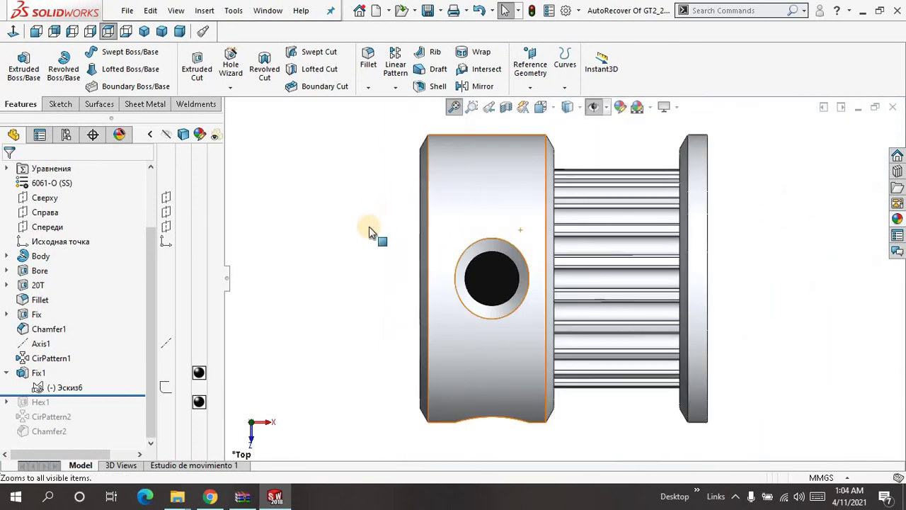
mouse_move(411, 226)
middle_mouse_down()
mouse_move(425, 166)
mouse_move(354, 208)
mouse_move(352, 192)
mouse_move(360, 193)
mouse_move(340, 196)
mouse_move(217, 318)
middle_mouse_up()
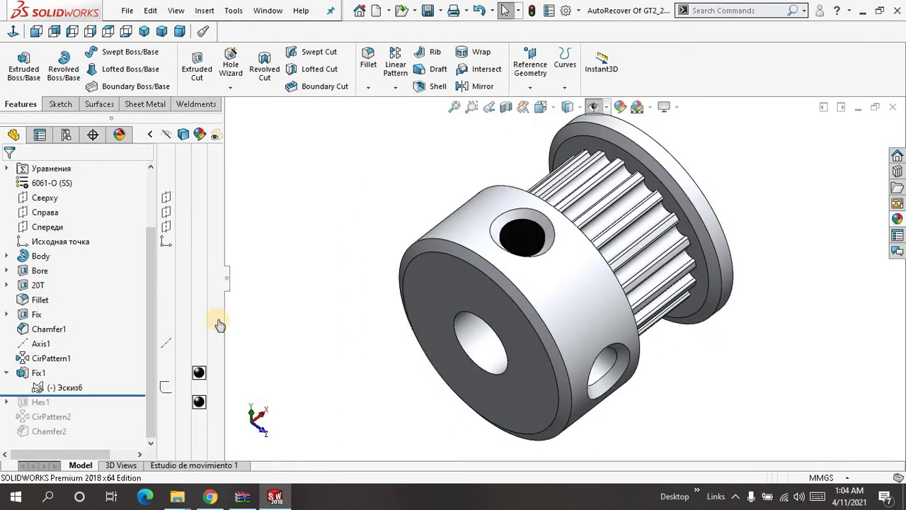
Open the Fix1 extrusion for editing and review its start offset value and offset direction
left_click(7, 374)
left_click(37, 389)
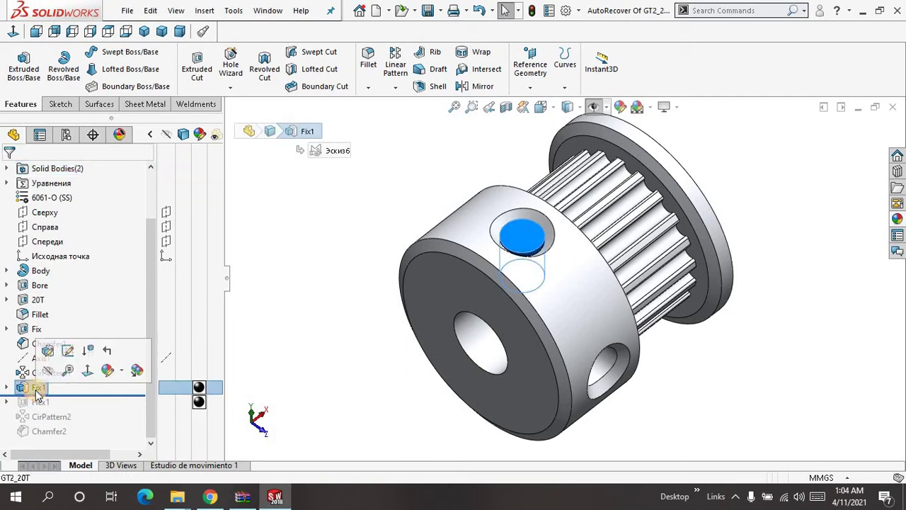
left_click(44, 357)
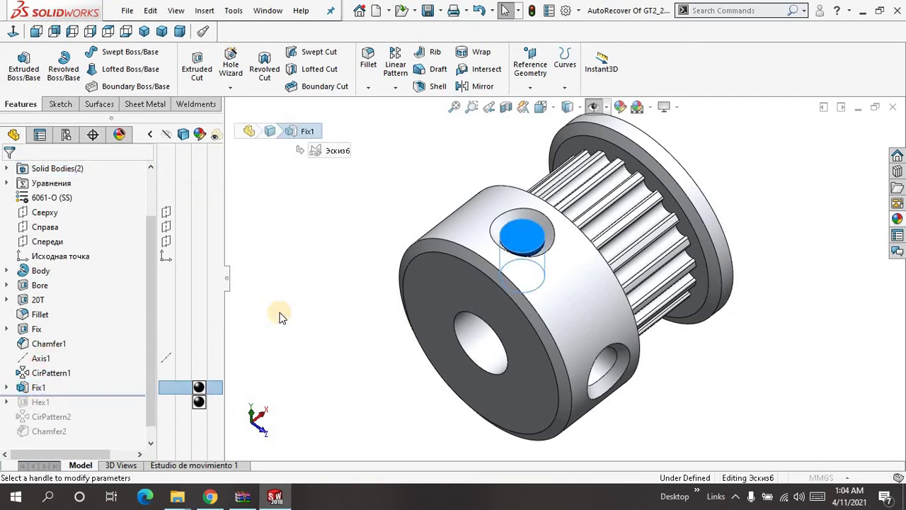
middle_click_drag(333, 299, 317, 271)
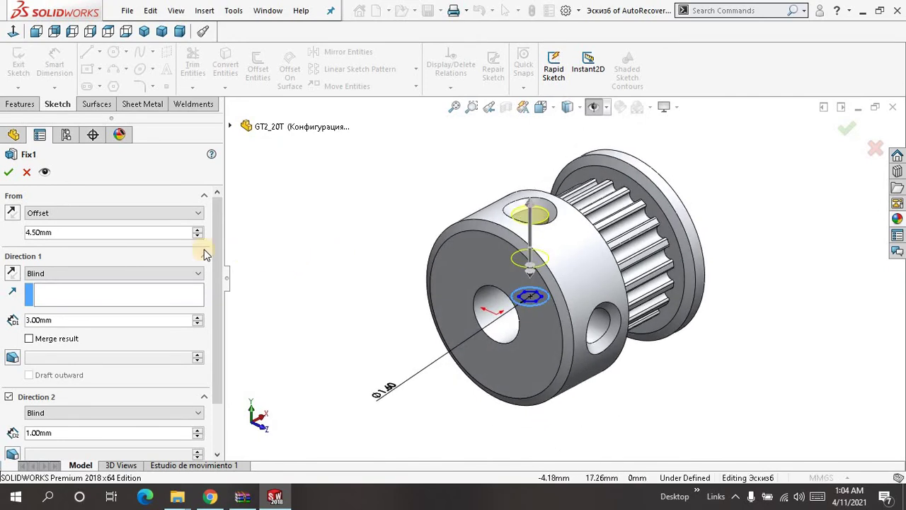
left_click_drag(80, 232, 1, 231)
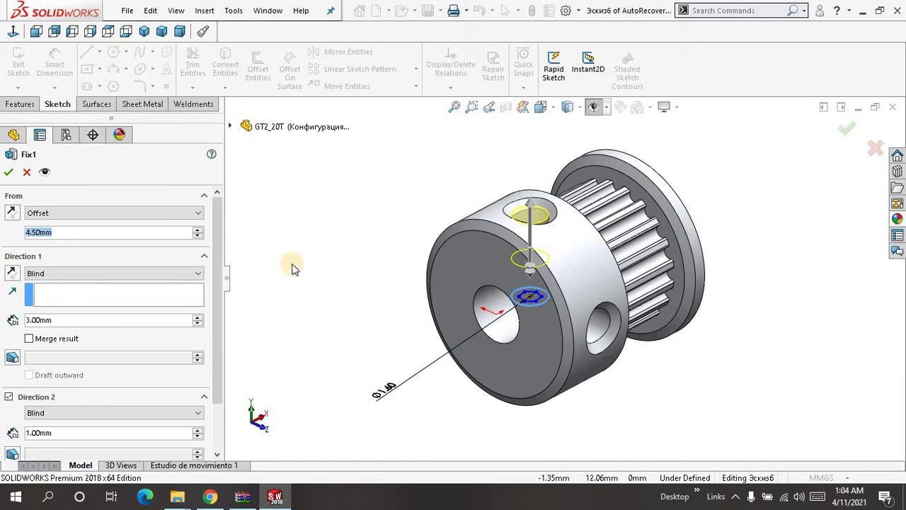
left_click(11, 214)
left_click(11, 214)
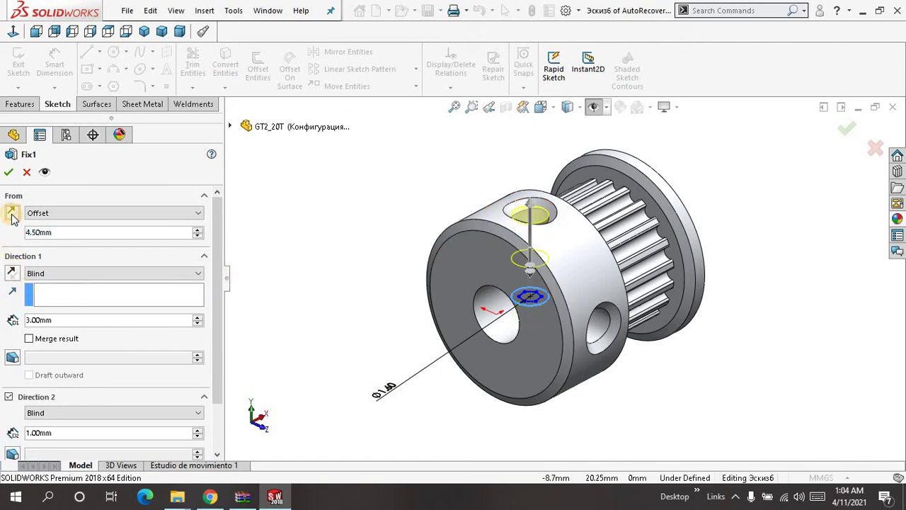
Review the Direction 1 end condition options and depth of Fix1, and accept the feature
left_click(58, 275)
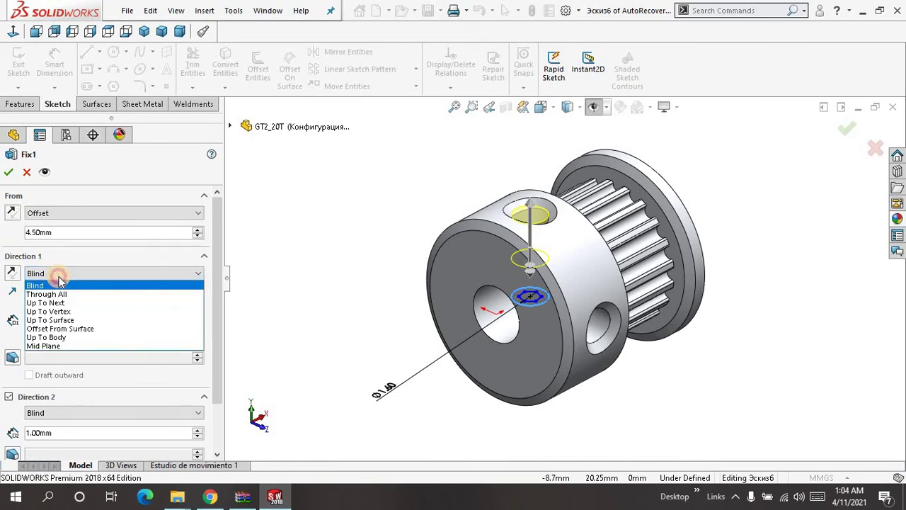
left_click(58, 275)
left_click(79, 321)
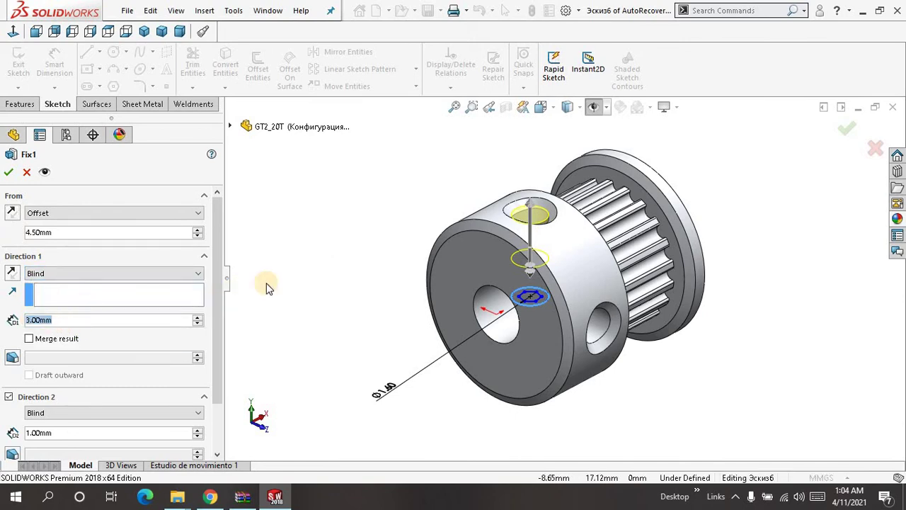
mouse_move(325, 286)
middle_mouse_down()
mouse_move(336, 249)
mouse_move(316, 253)
mouse_move(396, 243)
middle_mouse_up()
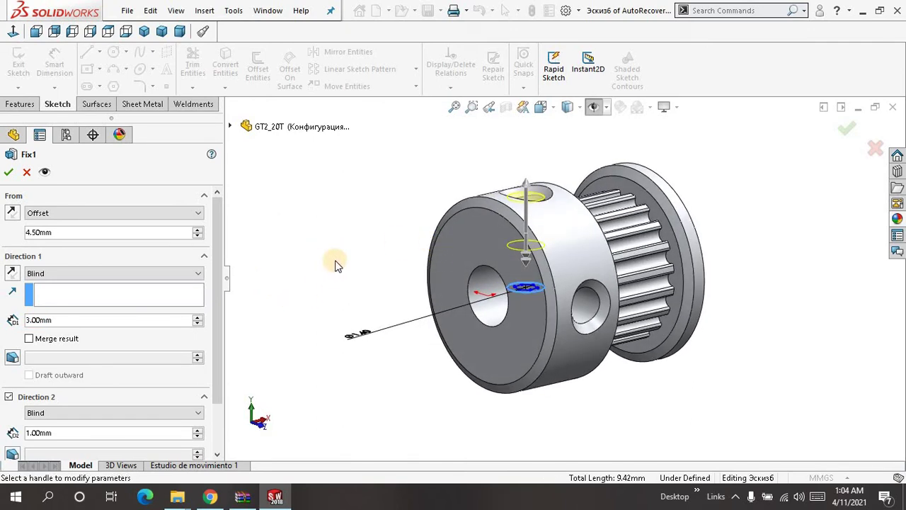
middle_click_drag(337, 265, 300, 269)
right_click(313, 208)
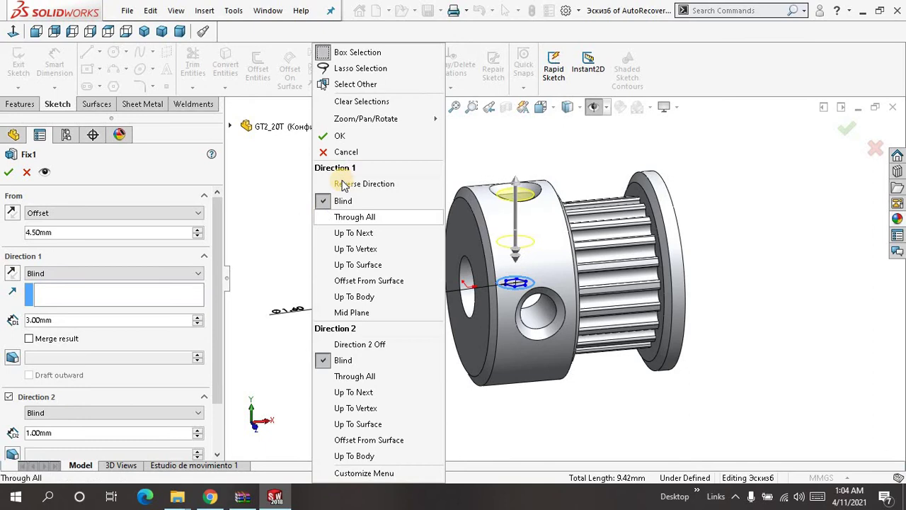
left_click(350, 138)
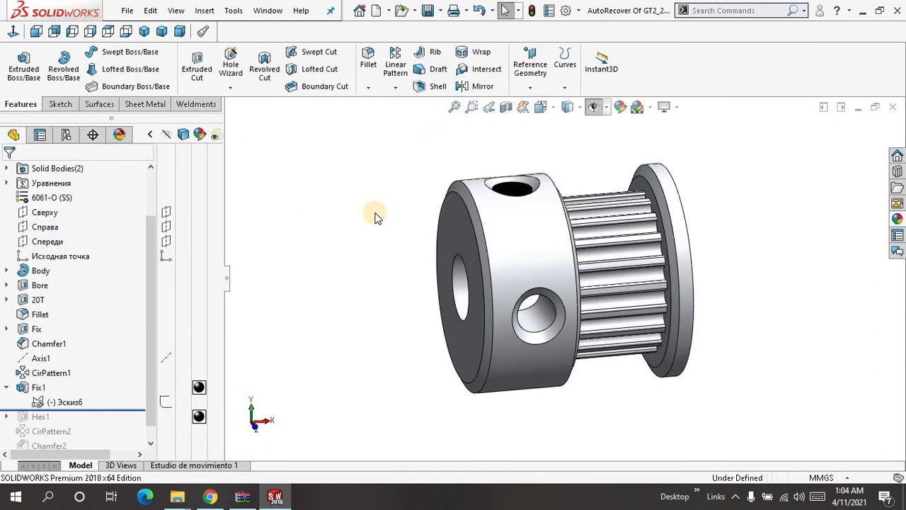
middle_click_drag(376, 218, 396, 208)
left_click(6, 387)
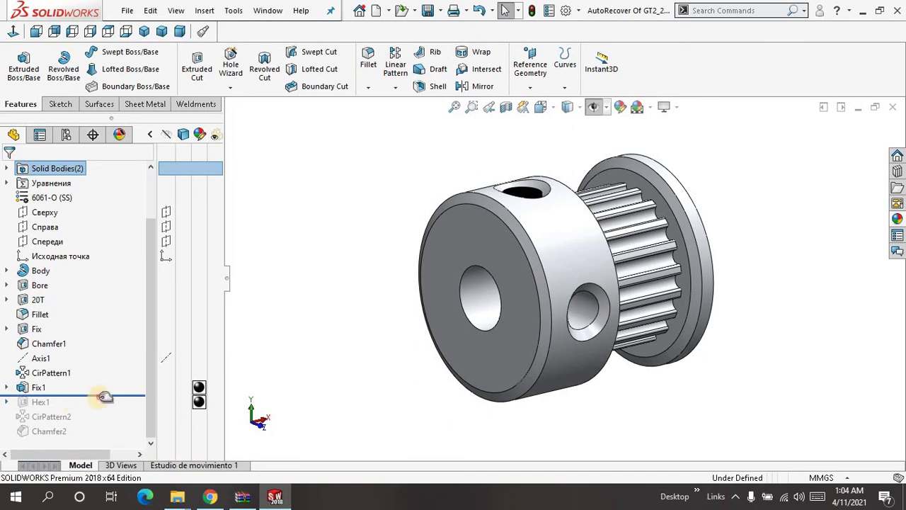
Roll the feature history forward to include Hex1, and examine the hexagonal socket cut in the set screw
left_click_drag(104, 401, 100, 403)
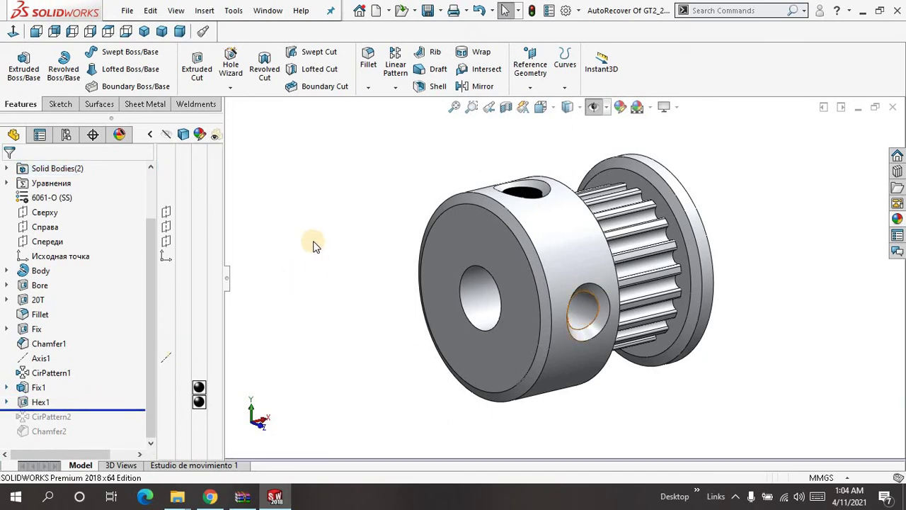
middle_click_drag(318, 241, 325, 274)
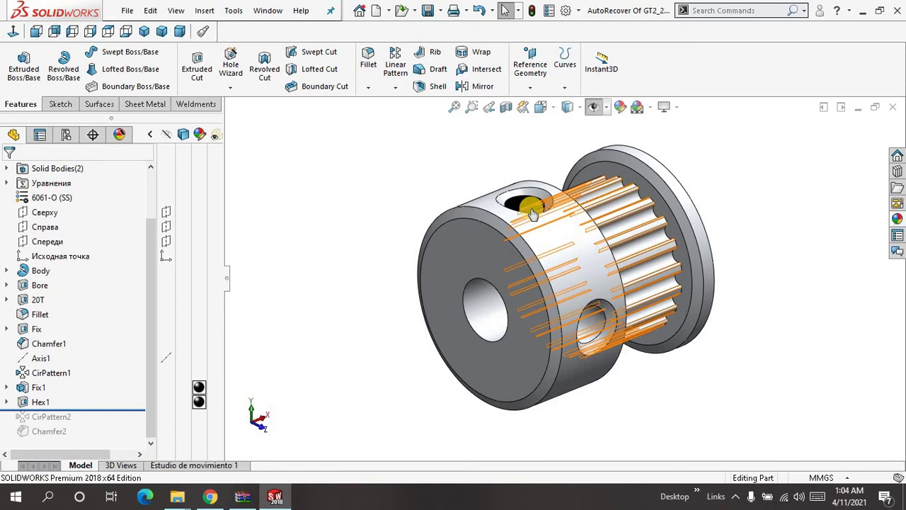
scroll(533, 213, "down", 5)
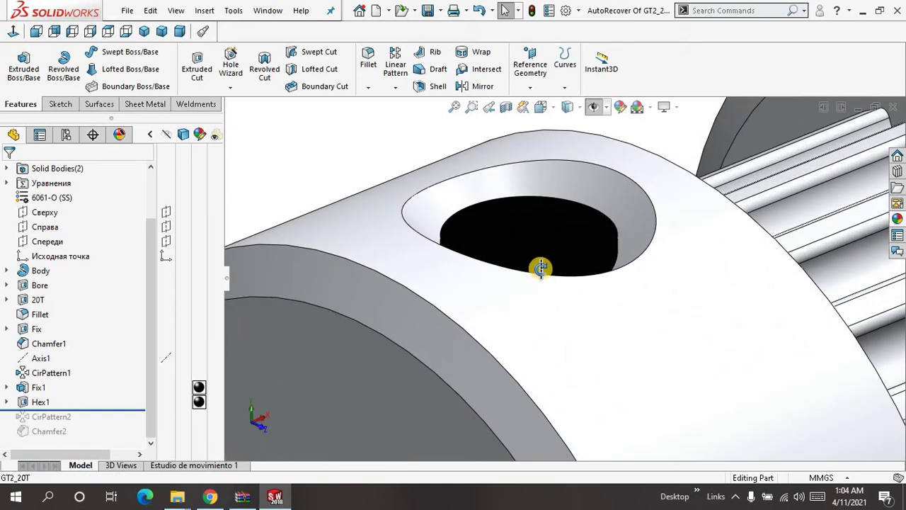
middle_click_drag(540, 265, 481, 270)
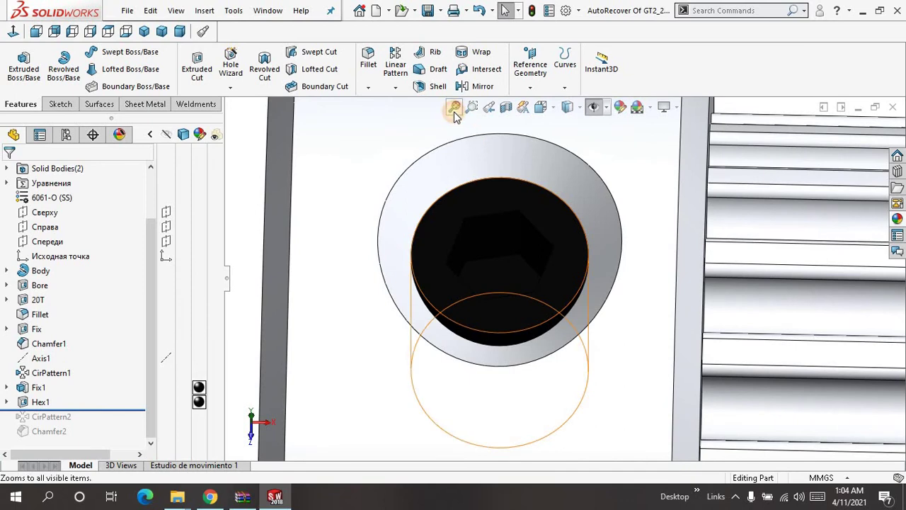
left_click(454, 107)
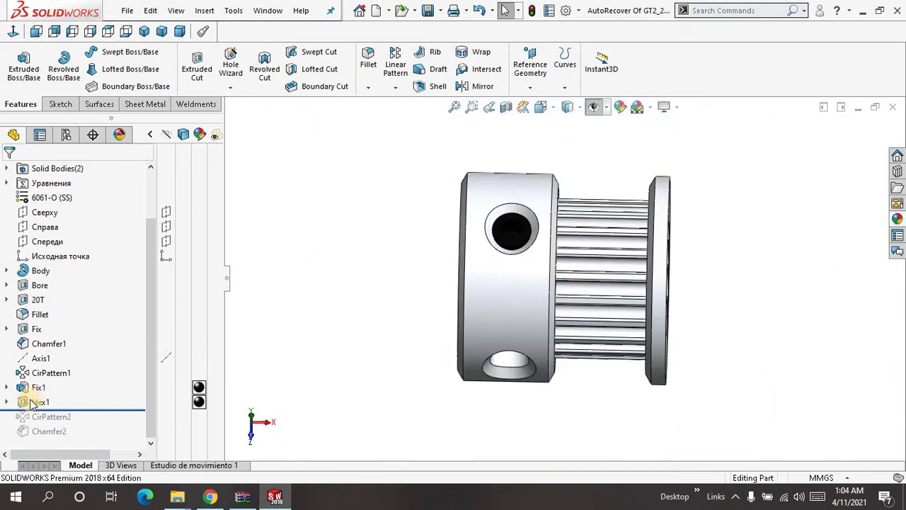
Open the Hex1 cut for editing and review its start condition, keeping it at Offset
left_click(29, 402)
left_click(37, 364)
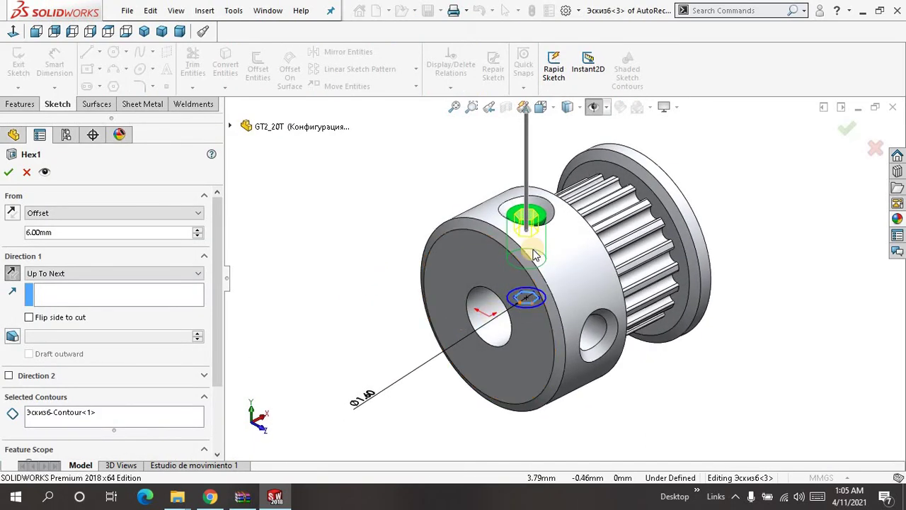
left_click(95, 213)
left_click(92, 249)
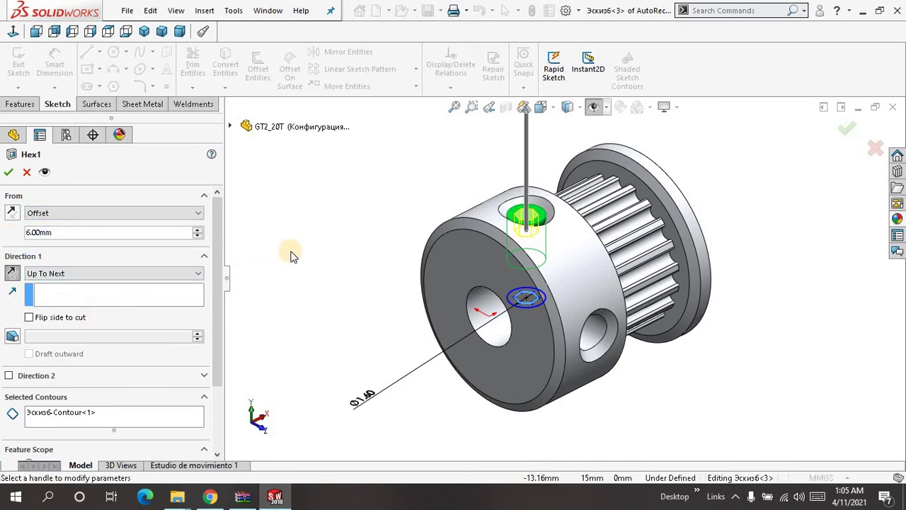
mouse_move(336, 245)
middle_mouse_down()
mouse_move(354, 213)
mouse_move(332, 242)
middle_mouse_up()
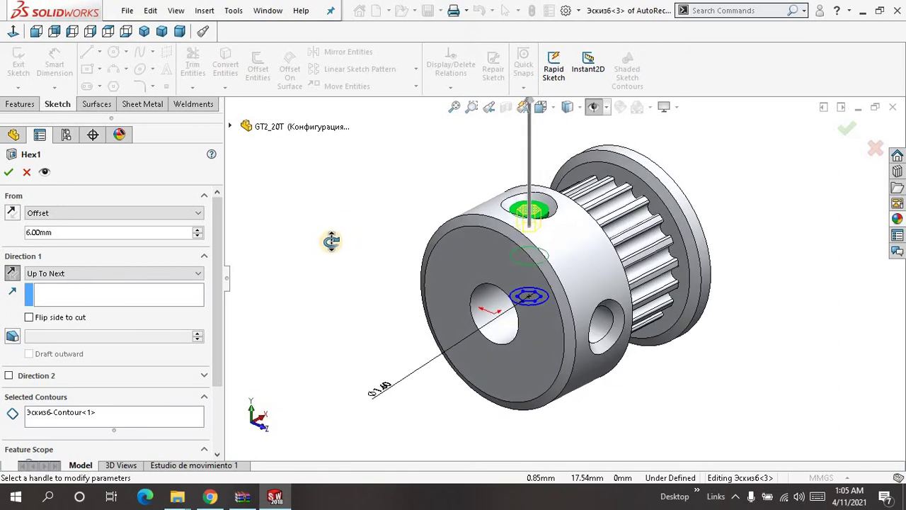
Review the Direction 1 end condition options of Hex1, keep Up To Next, and accept the feature
left_click(186, 278)
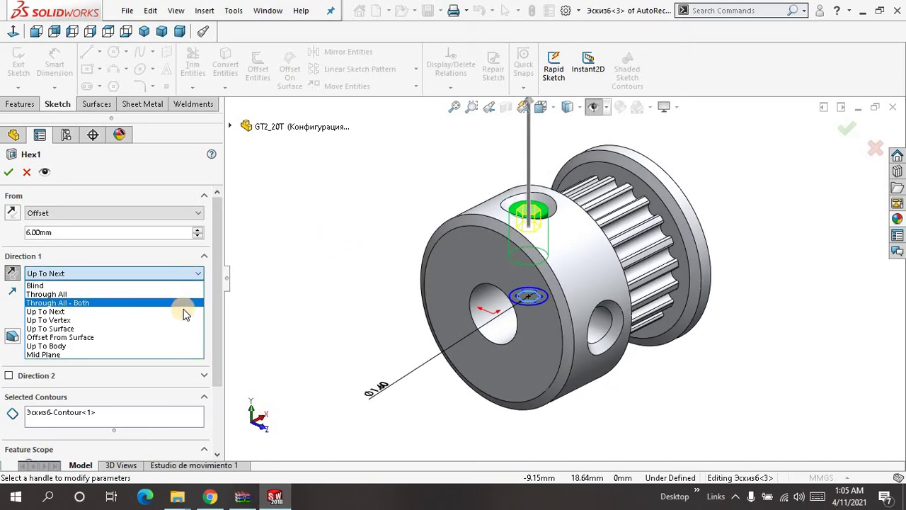
left_click(183, 310)
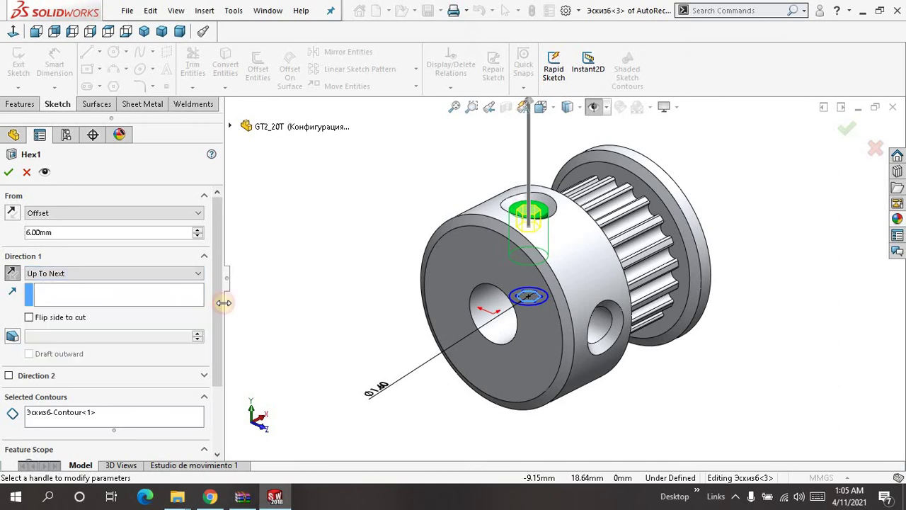
left_click(8, 172)
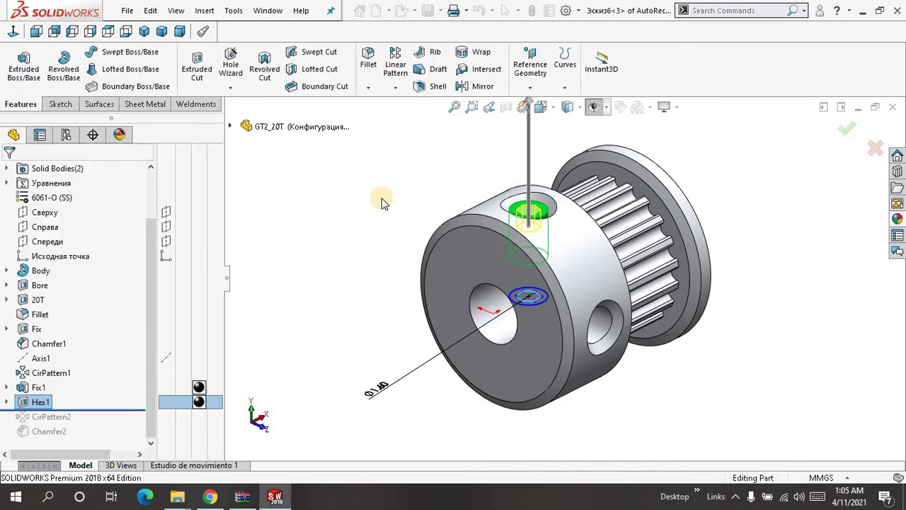
left_click(451, 109)
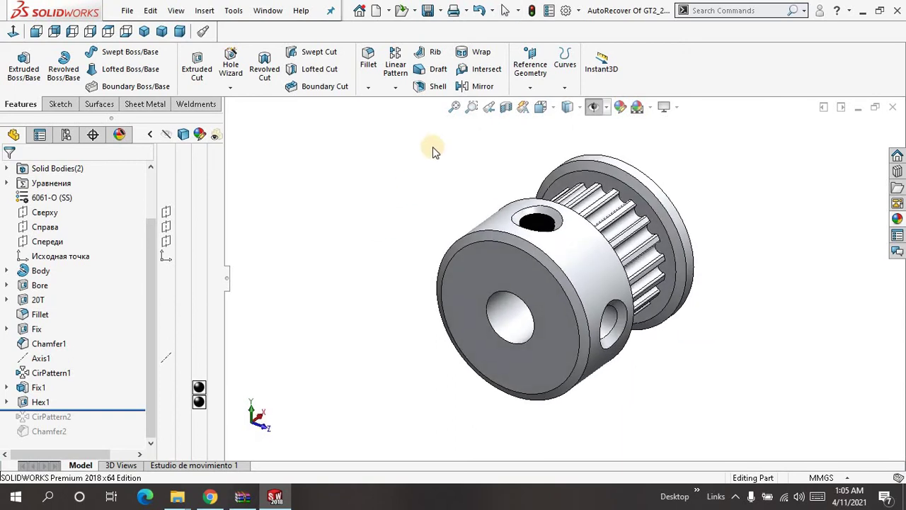
left_click(452, 111)
Roll the feature history forward to include CirPattern2, the circular pattern that adds the second set screw
middle_click_drag(371, 220, 323, 248)
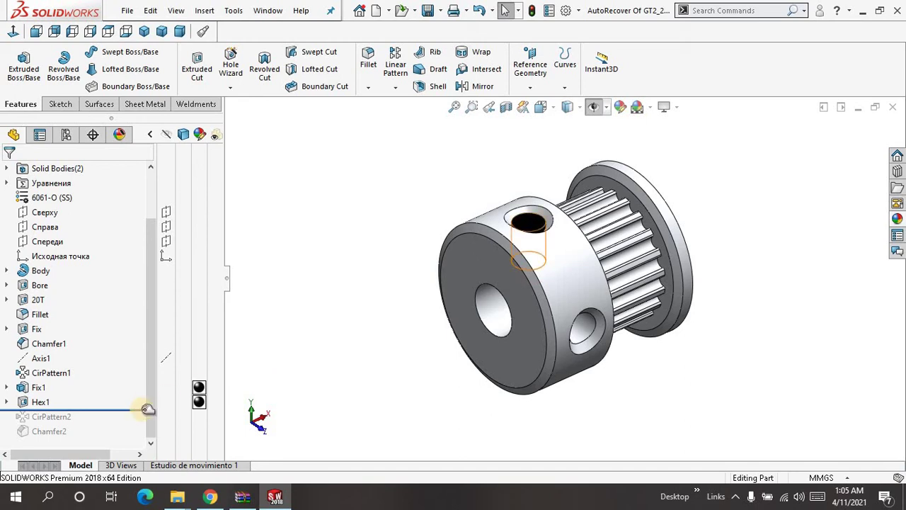
left_click_drag(141, 409, 142, 419)
left_click_drag(140, 417, 141, 420)
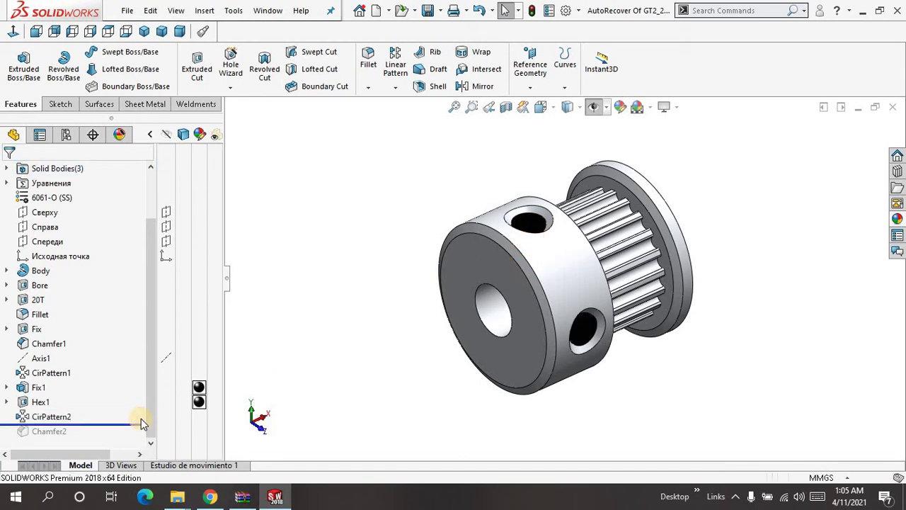
left_click(429, 348)
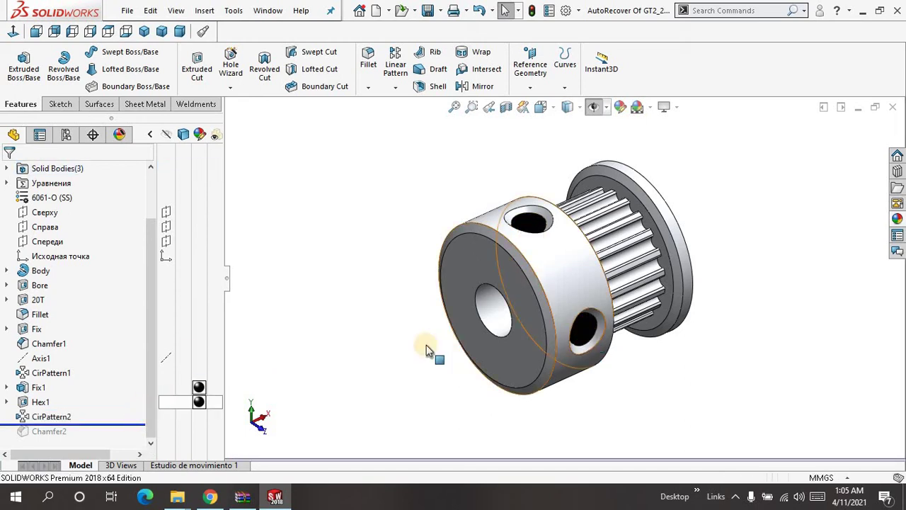
Open CirPattern2 for editing, review its rotation face, equal spacing, instance count and patterned body, and accept the pattern
left_click(61, 417)
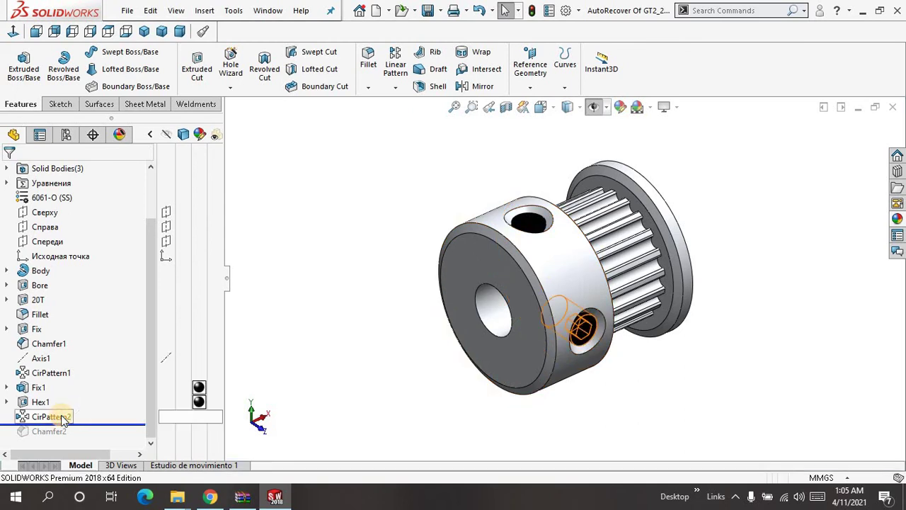
left_click(62, 418)
left_click(68, 376)
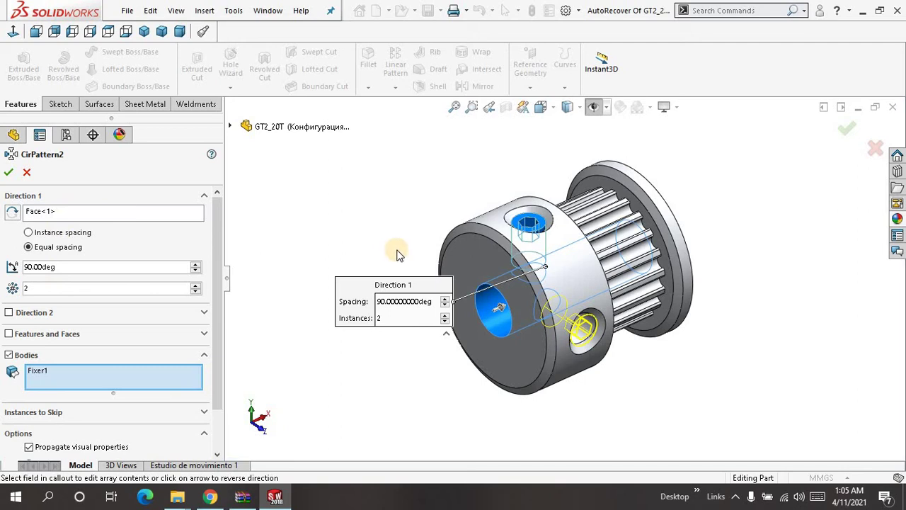
middle_click_drag(396, 249, 395, 250)
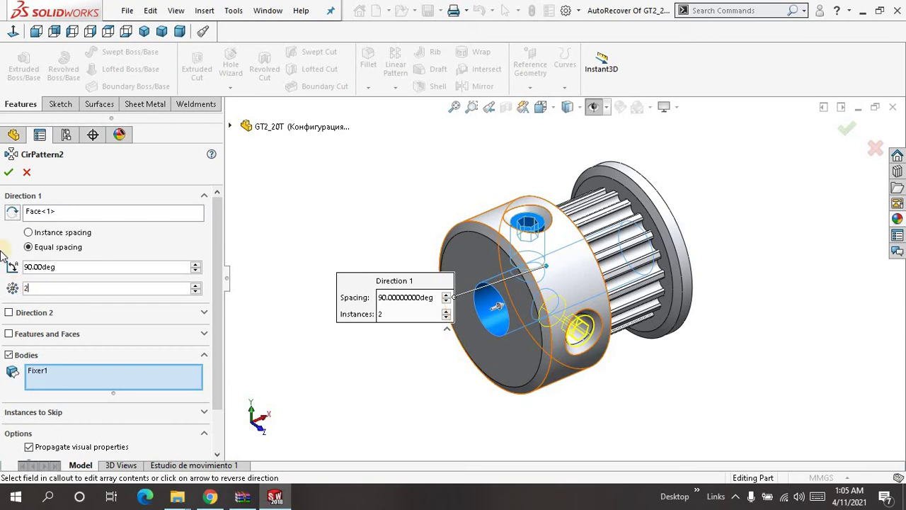
left_click(11, 172)
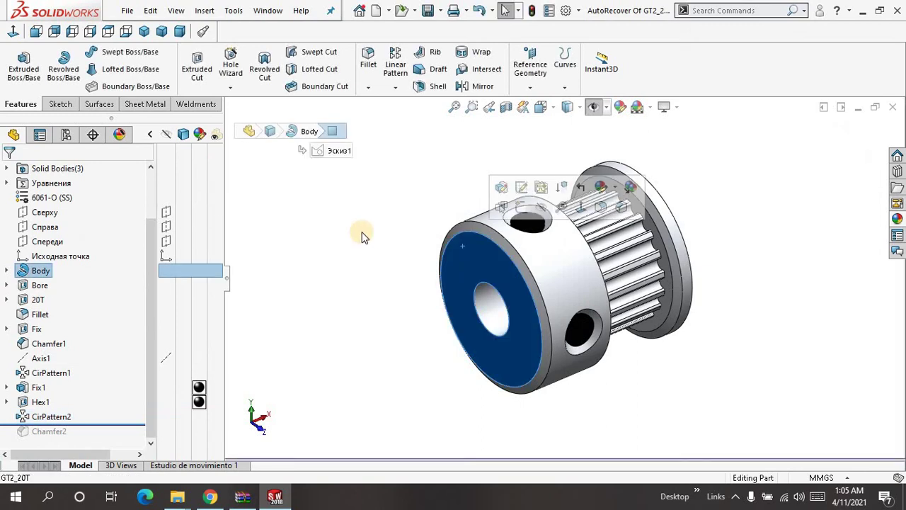
middle_click_drag(375, 217, 401, 220)
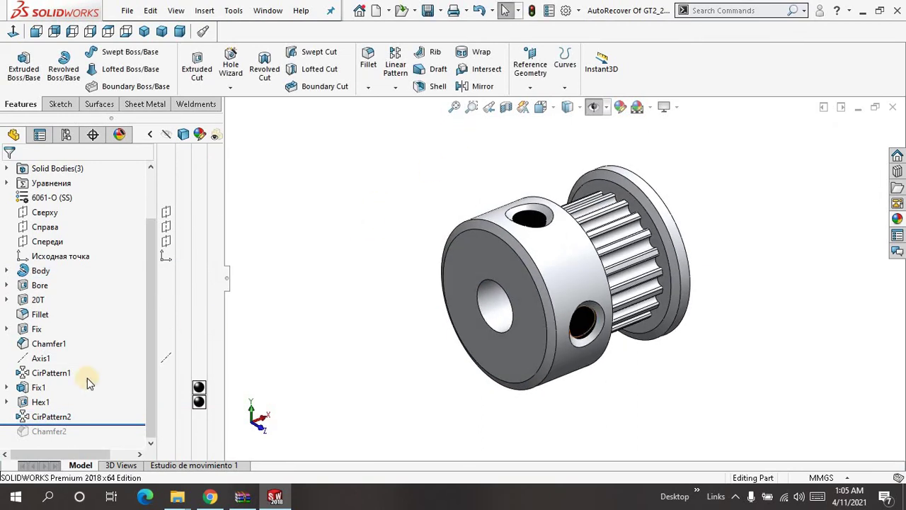
Roll the feature history forward to include Chamfer2, the last feature of the pulley
left_click_drag(94, 425, 96, 433)
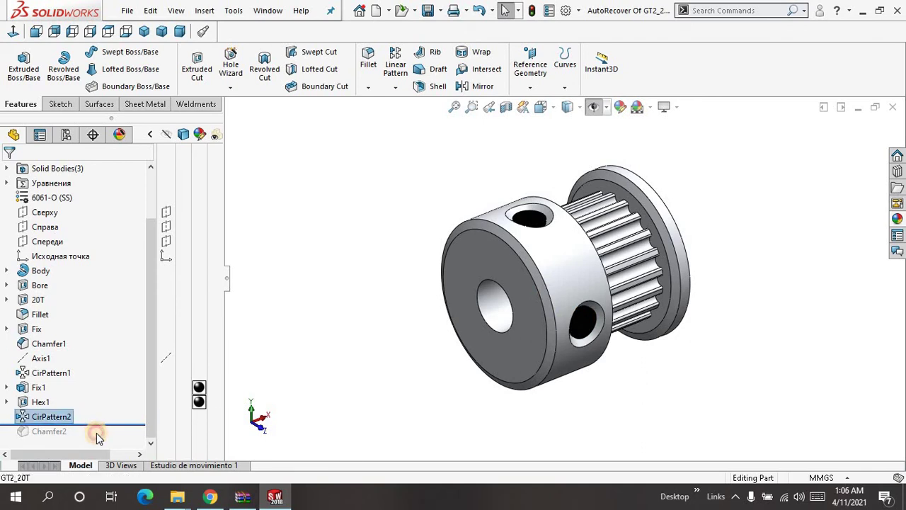
left_click(344, 331)
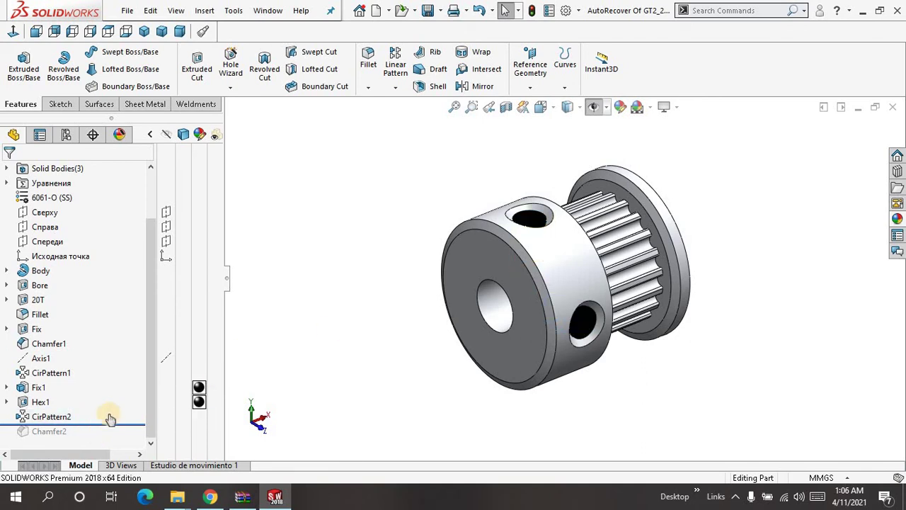
left_click_drag(111, 424, 112, 439)
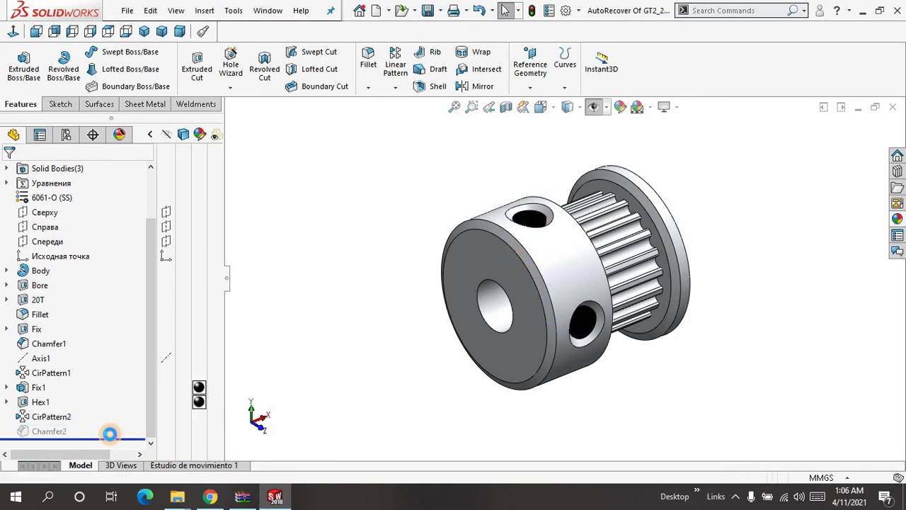
middle_click_drag(329, 287, 317, 287)
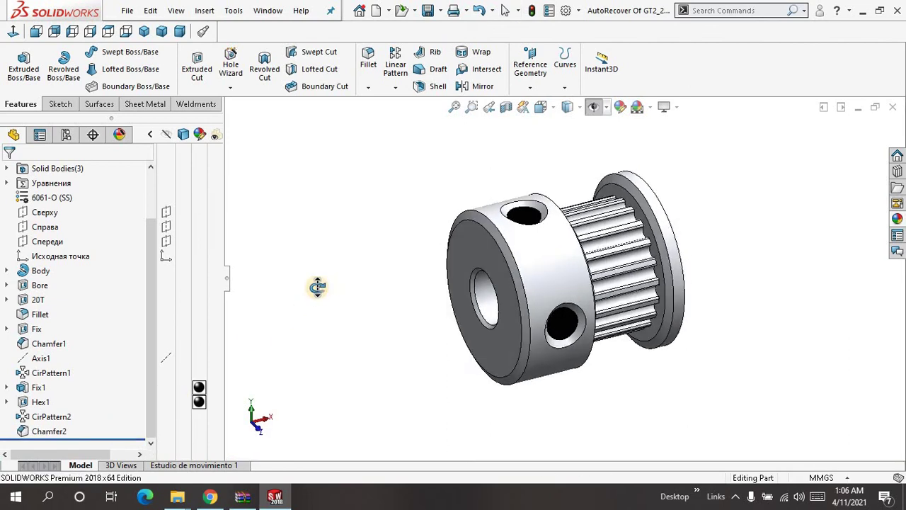
Open Chamfer2 for editing and clear all of its selected edges
left_click(54, 432)
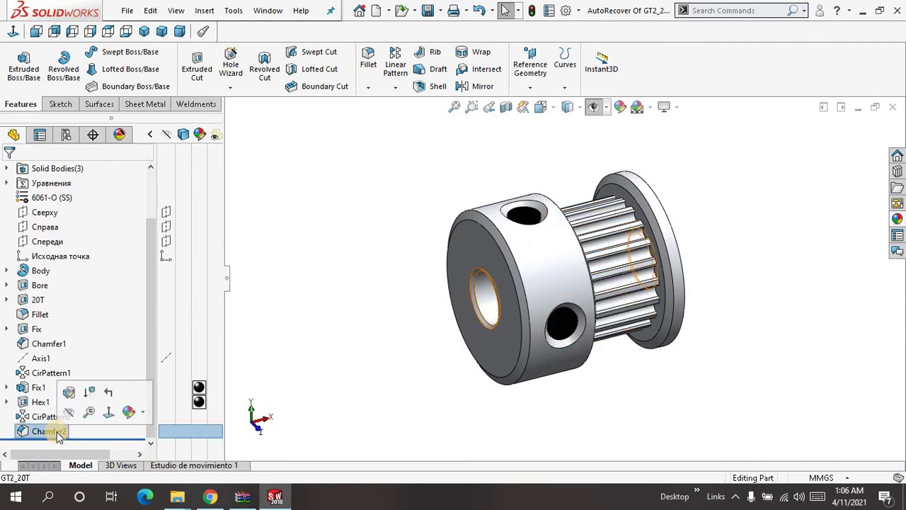
left_click(69, 395)
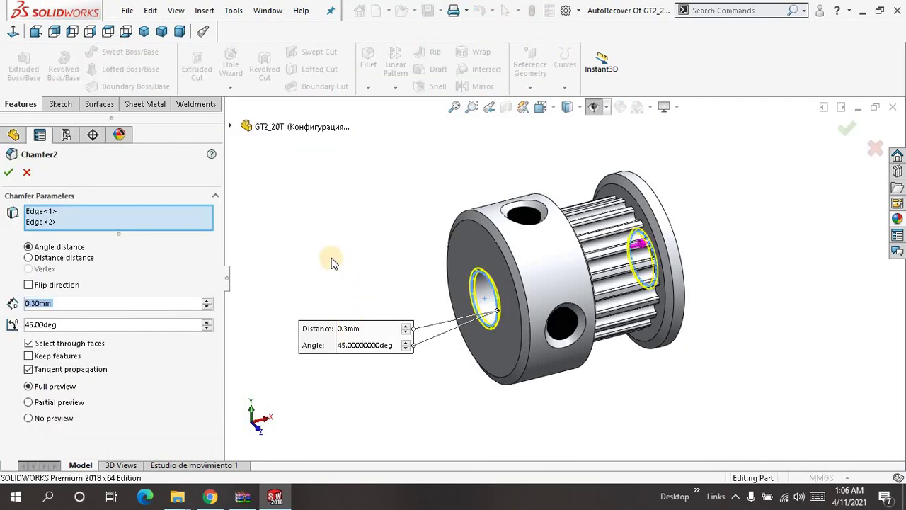
mouse_move(332, 259)
middle_mouse_down()
mouse_move(356, 239)
mouse_move(281, 262)
mouse_move(344, 254)
middle_mouse_up()
right_click(139, 221)
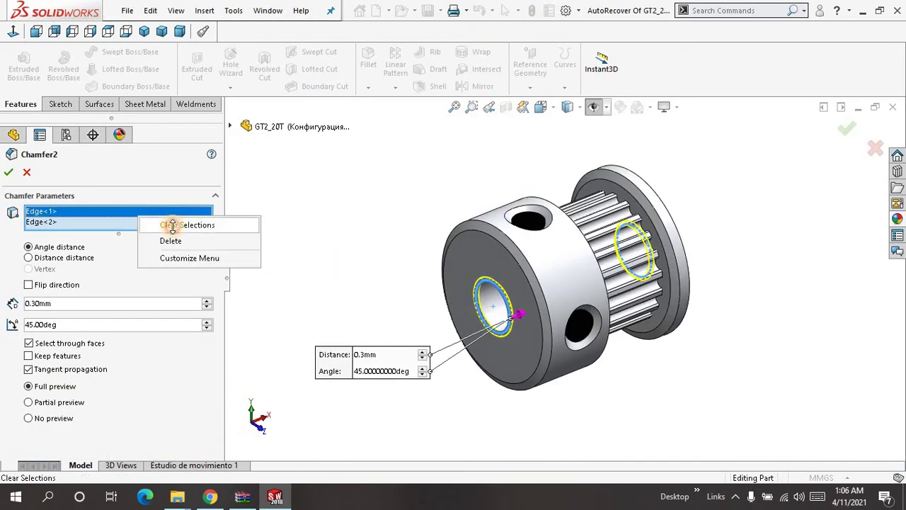
left_click(170, 225)
Select the circular bore edges on both end faces of the pulley for the chamfer
middle_click_drag(404, 243, 459, 276)
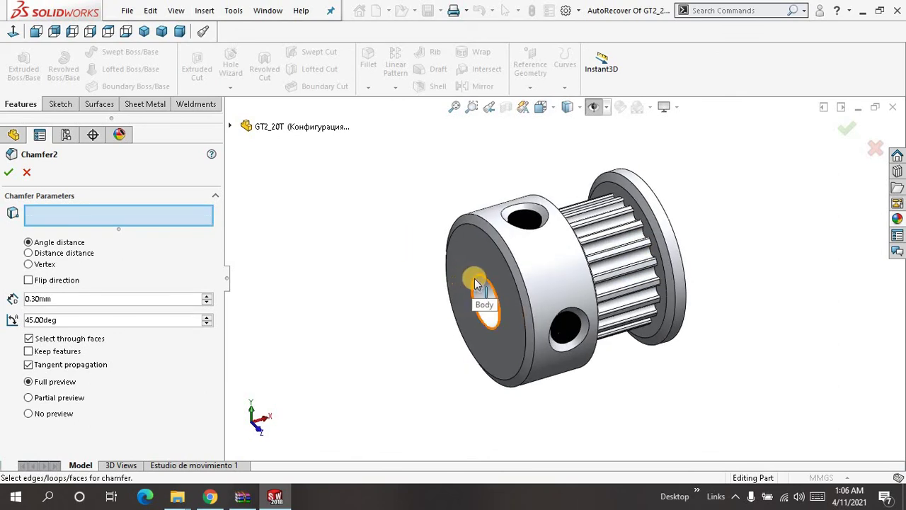
left_click(472, 279)
middle_click_drag(327, 256, 620, 291)
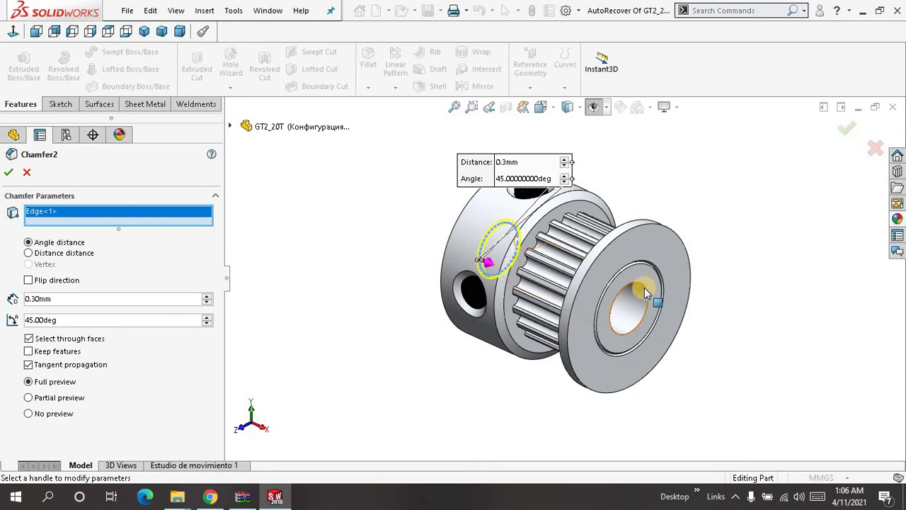
left_click(646, 286)
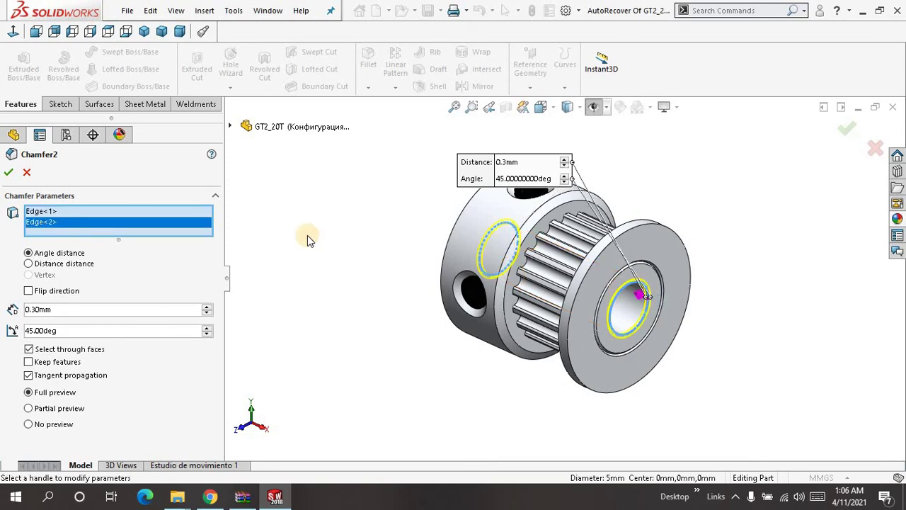
Keep the bore chamfer at a 0.30 mm distance and 45 degree angle, and accept the feature
middle_click_drag(307, 235, 204, 267)
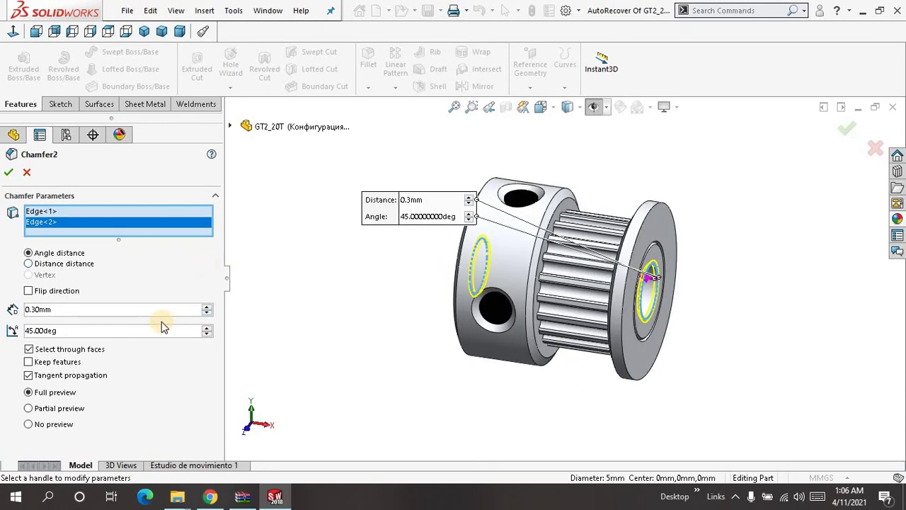
left_click(26, 310)
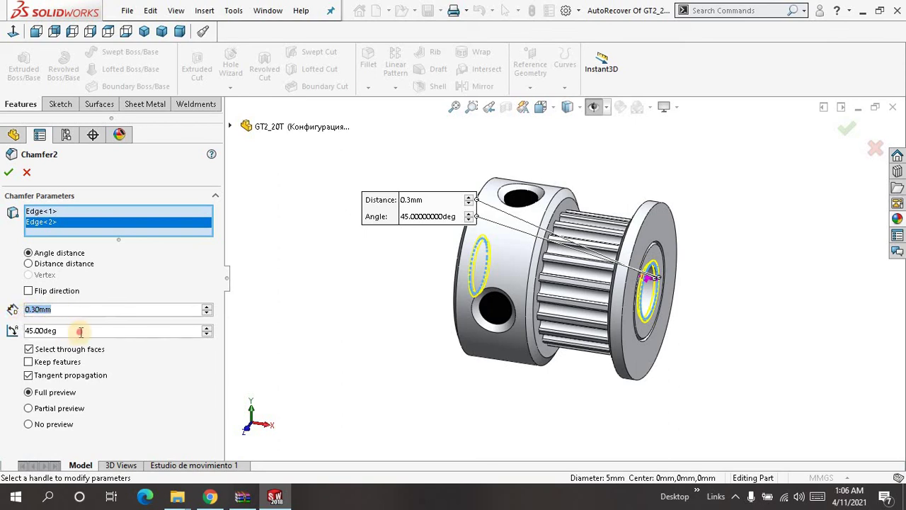
left_click(26, 330)
right_click(290, 200)
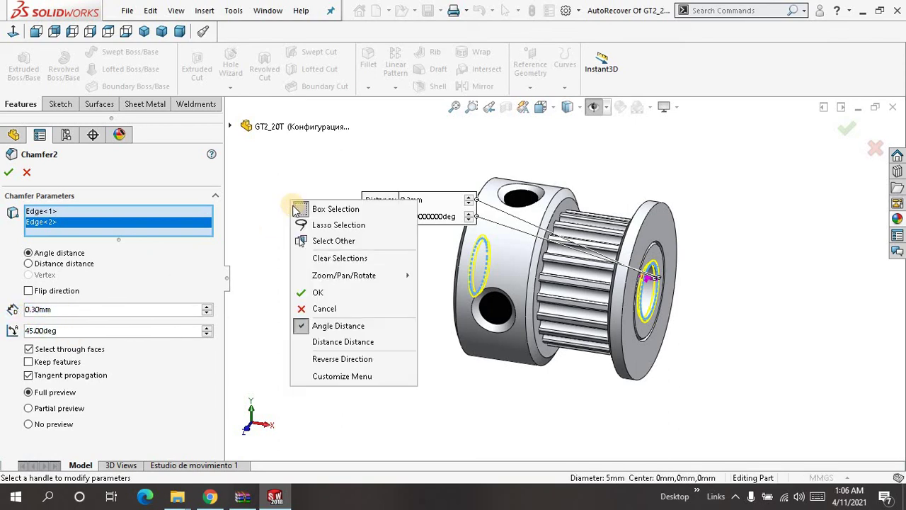
left_click(333, 293)
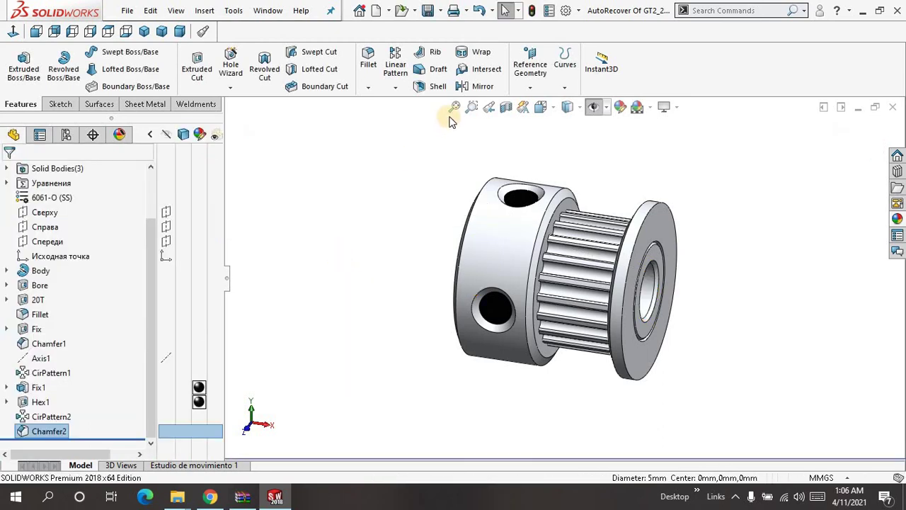
Show the finished pulley in isometric view and examine its hub, screw holes, teeth and chamfered bore up close
mouse_move(381, 218)
middle_mouse_down()
mouse_move(413, 198)
mouse_move(381, 204)
middle_mouse_up()
left_click(550, 110)
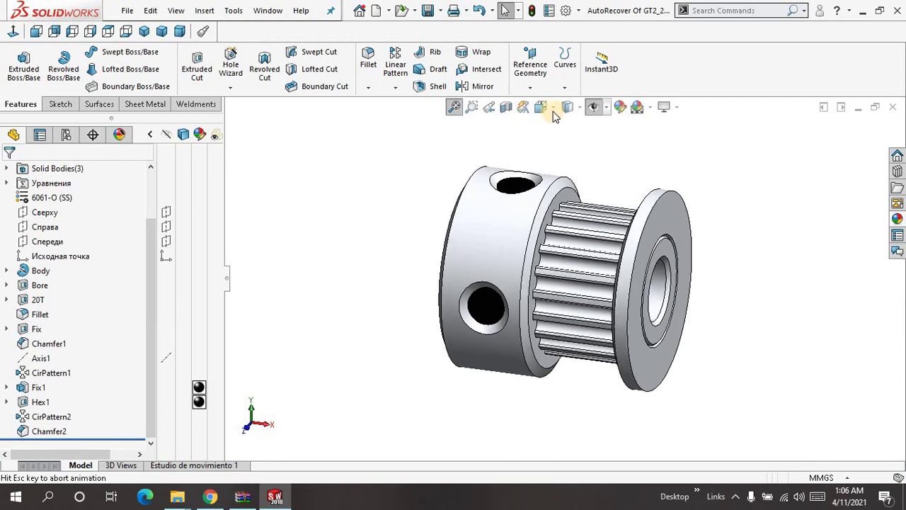
left_click(618, 143)
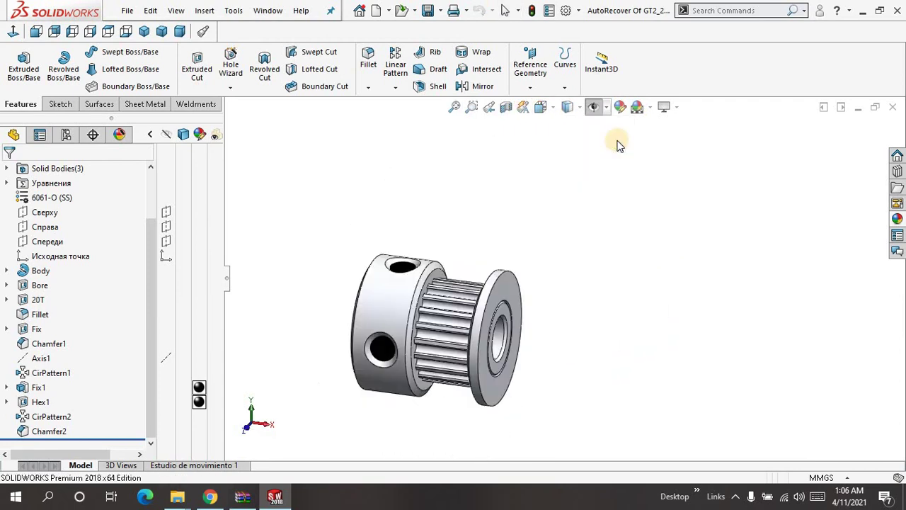
left_click(674, 106)
left_click(678, 157)
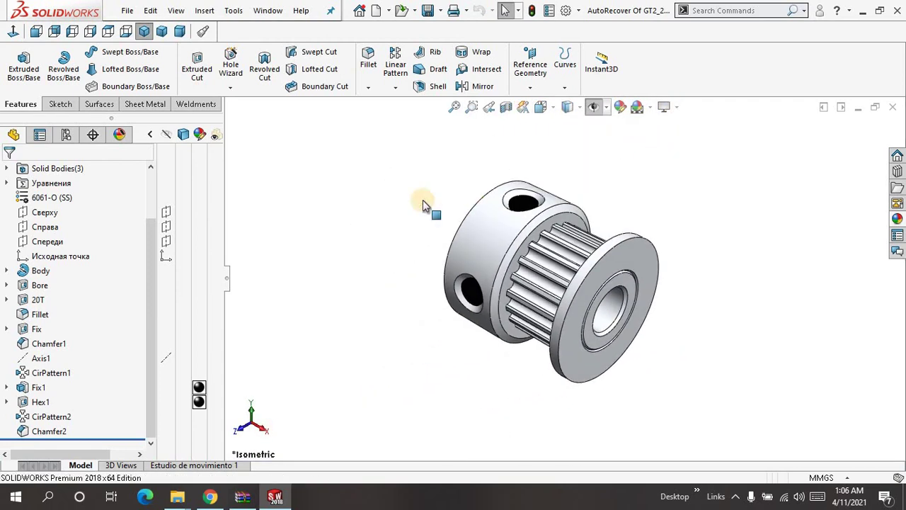
scroll(428, 255, "down", 3)
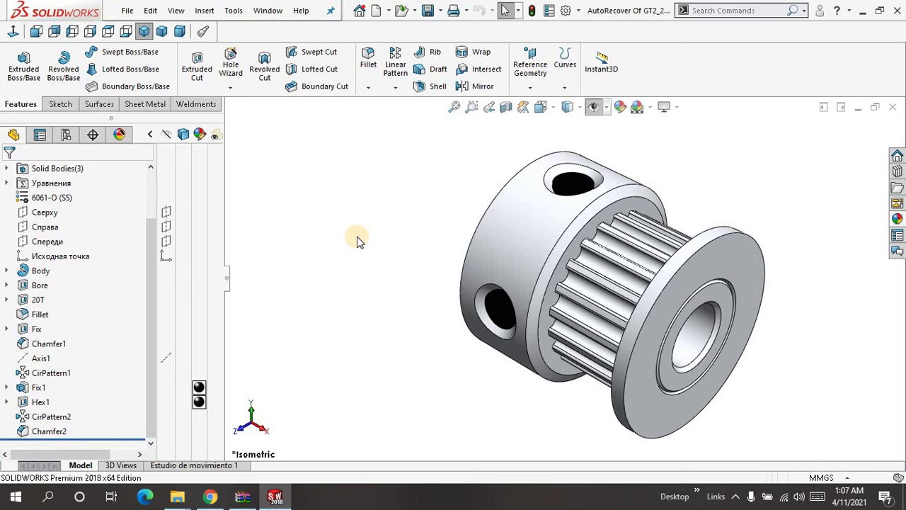
middle_click_drag(357, 242, 383, 193)
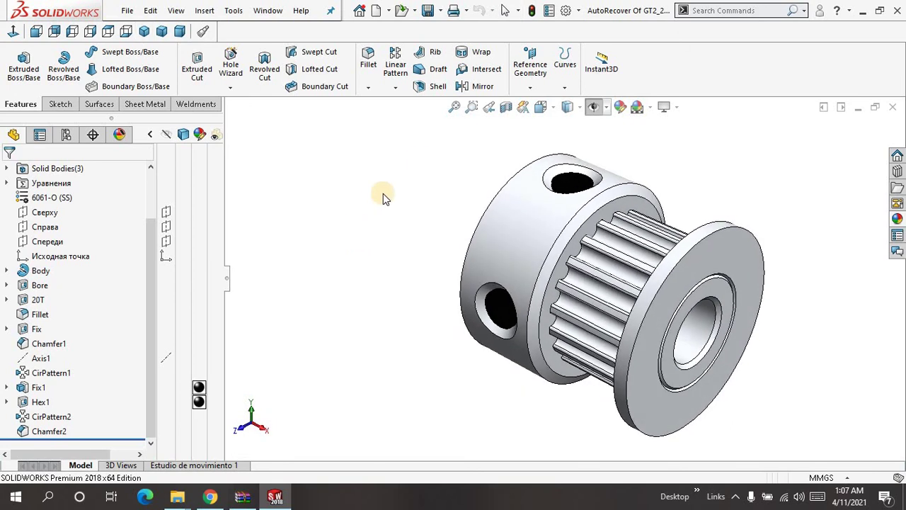
left_click(454, 107)
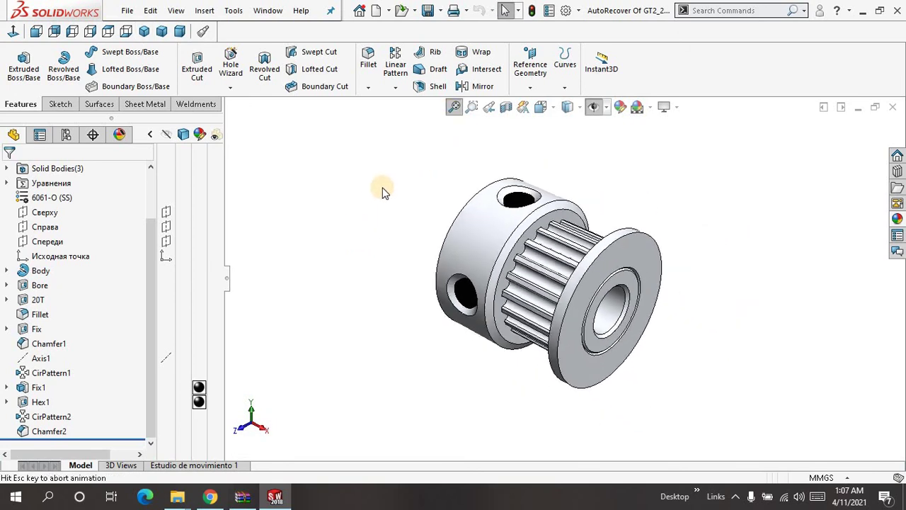
scroll(386, 262, "down", 3)
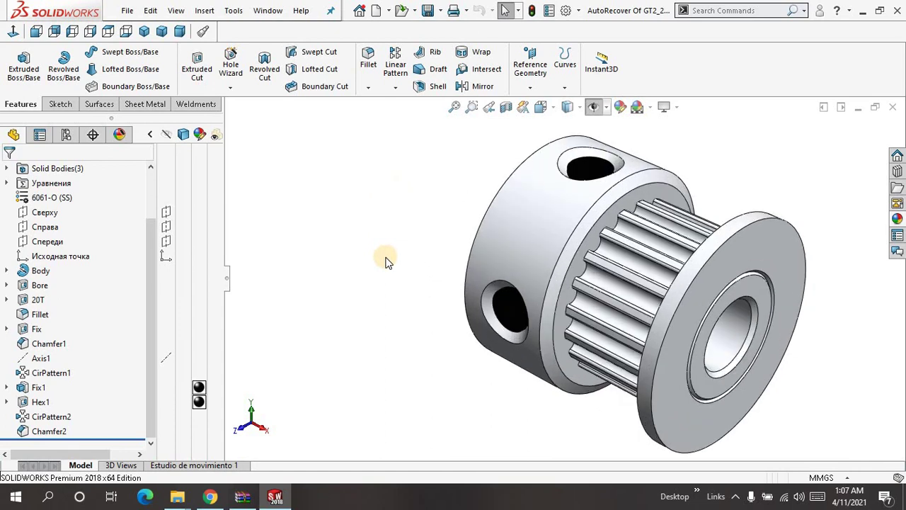